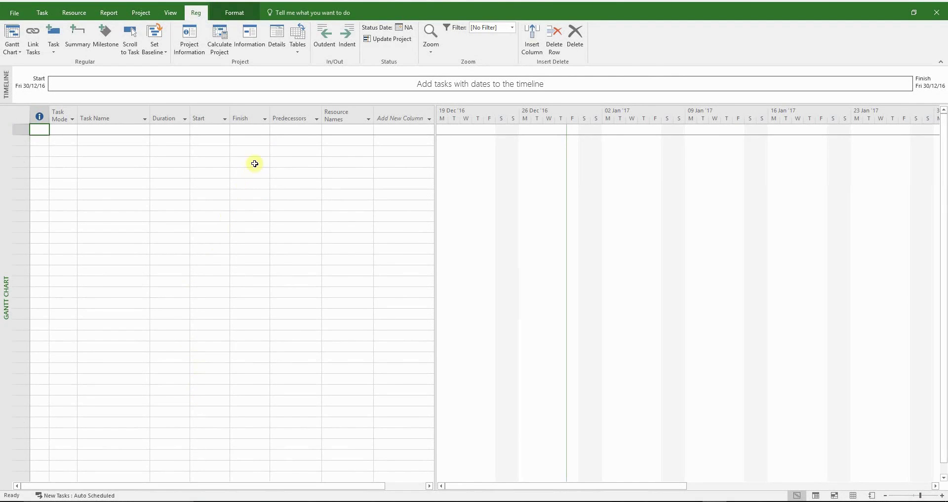
Apply the IAP2 table, widen it to reveal Predecessors, and open Project Information.
left_click(297, 51)
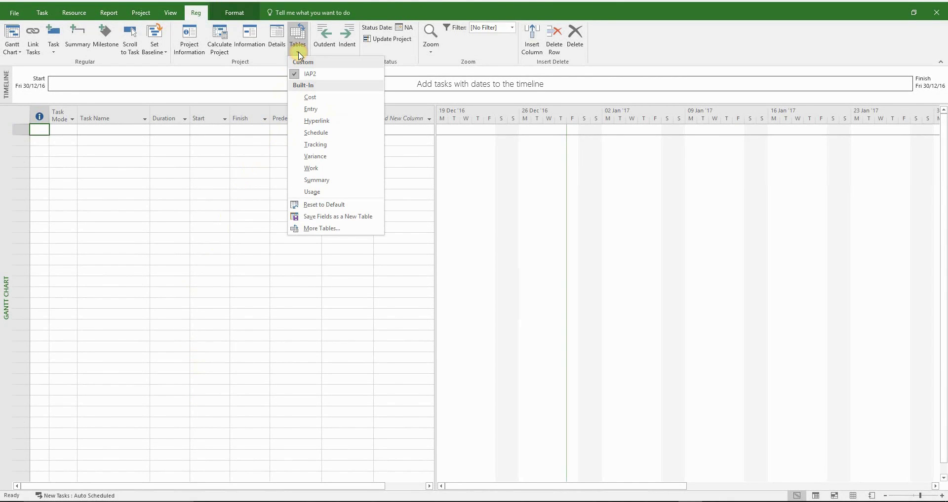
left_click(310, 74)
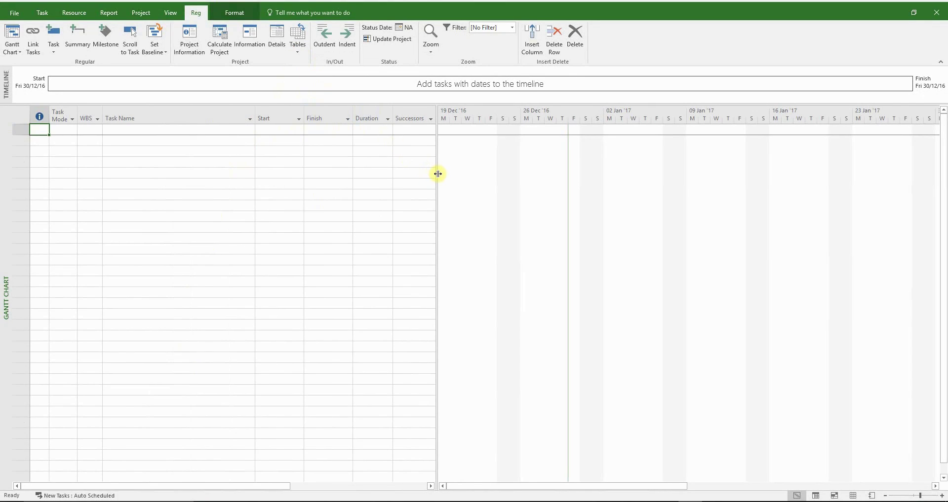
left_click_drag(438, 174, 494, 181)
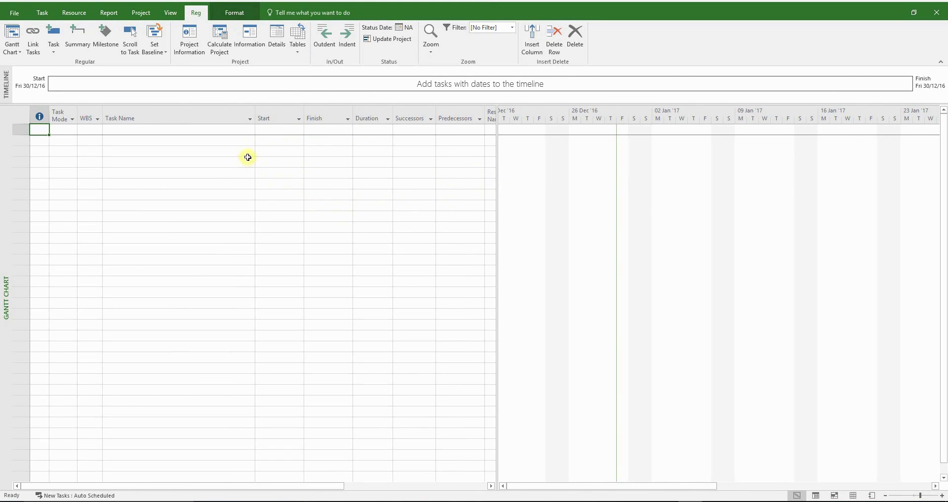
left_click(192, 48)
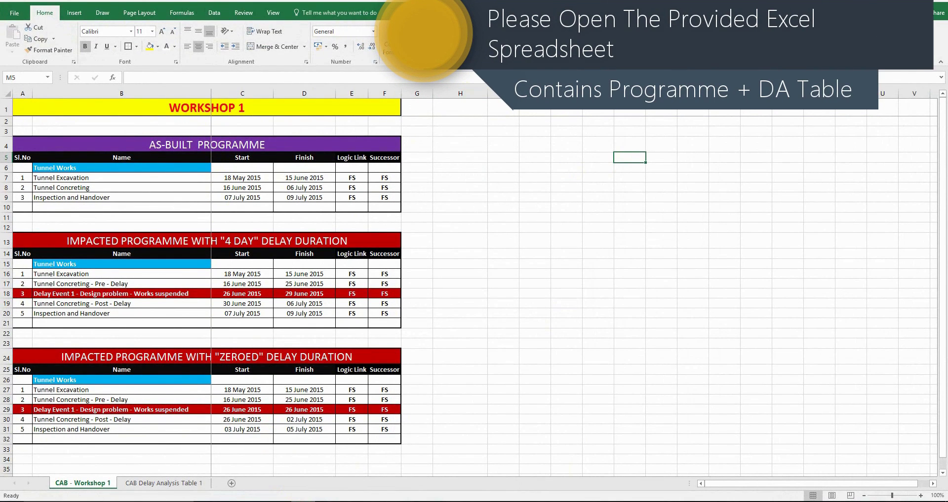
Copy the Tunnel Excavation start date, 18 May 2015, from cell C7.
left_click(250, 176)
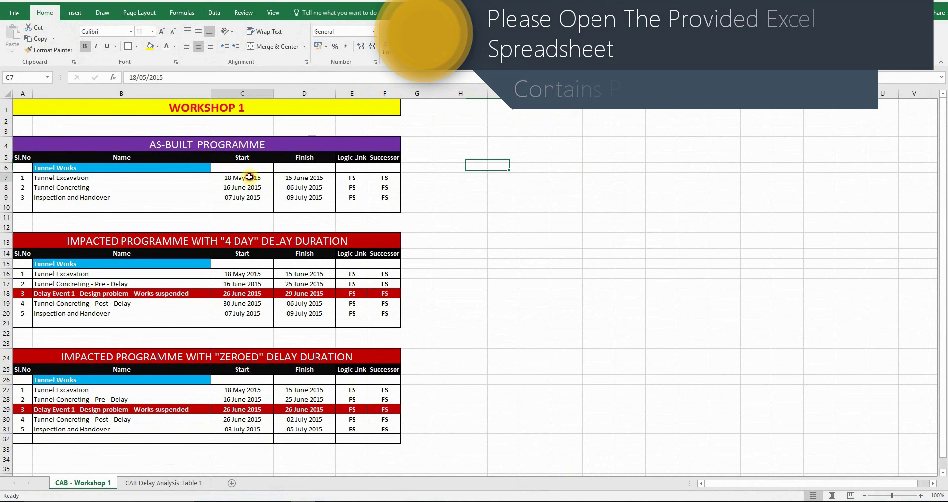
right_click(250, 177)
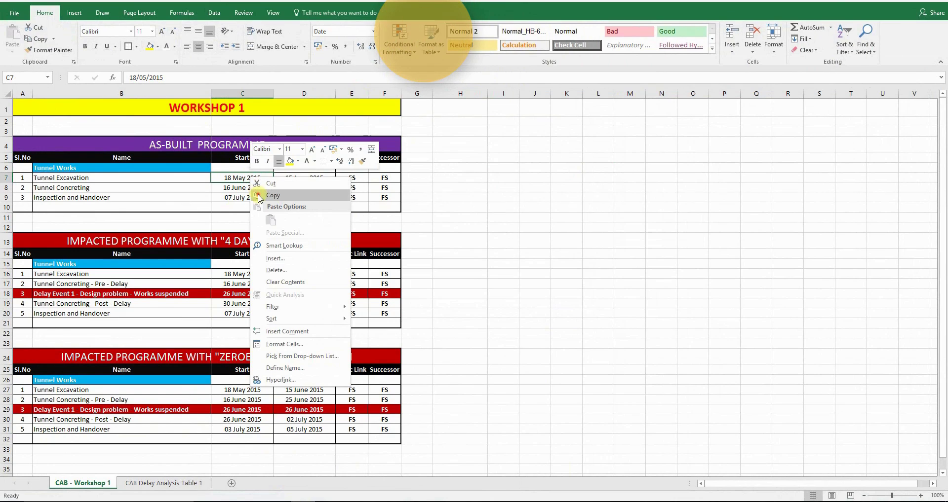
left_click(258, 196)
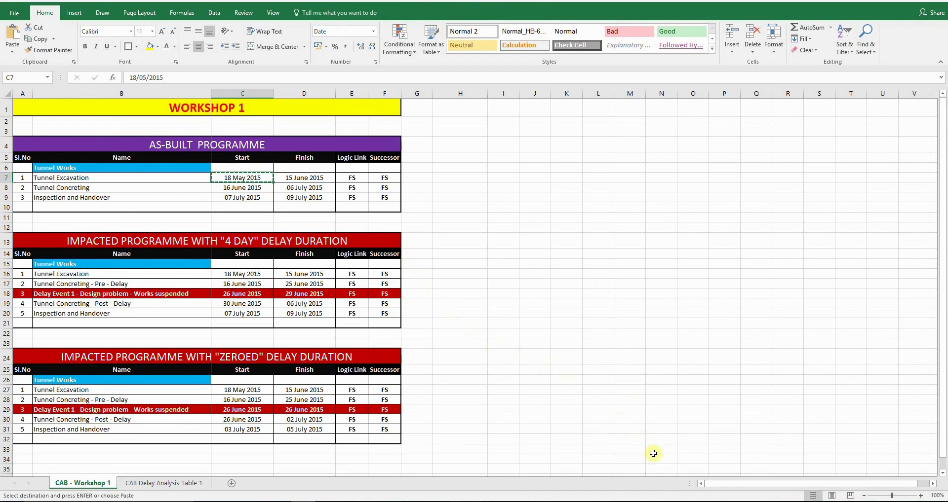
Set the project start and current dates to 18 May 2015 and show the Task Details Form.
left_click(681, 500)
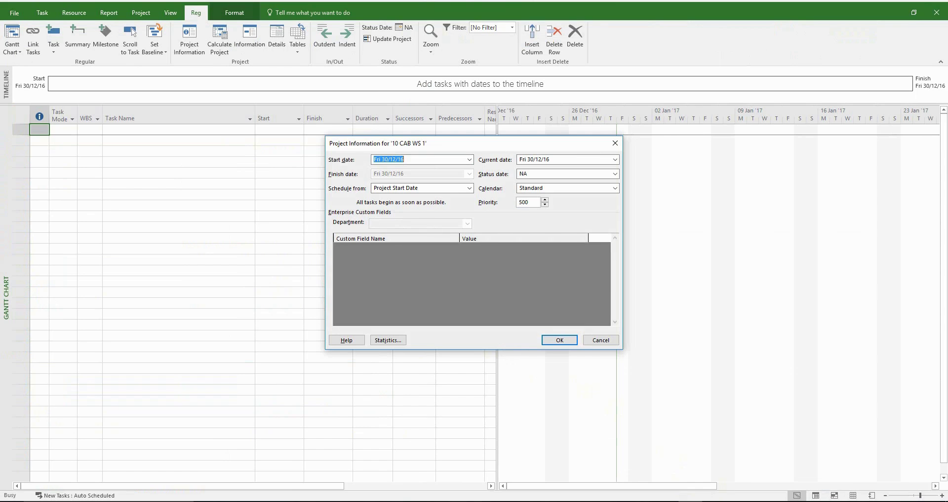
right_click(416, 158)
left_click(387, 201)
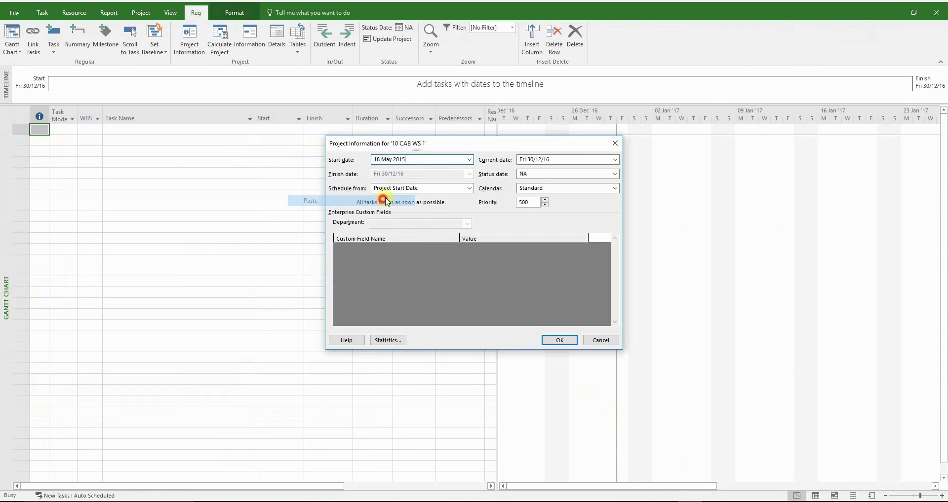
double_click(552, 160)
right_click(553, 160)
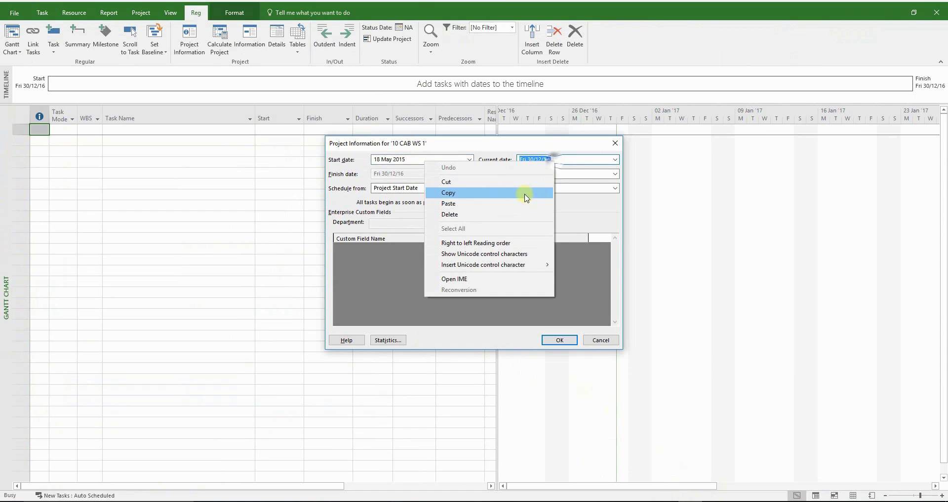
left_click(518, 203)
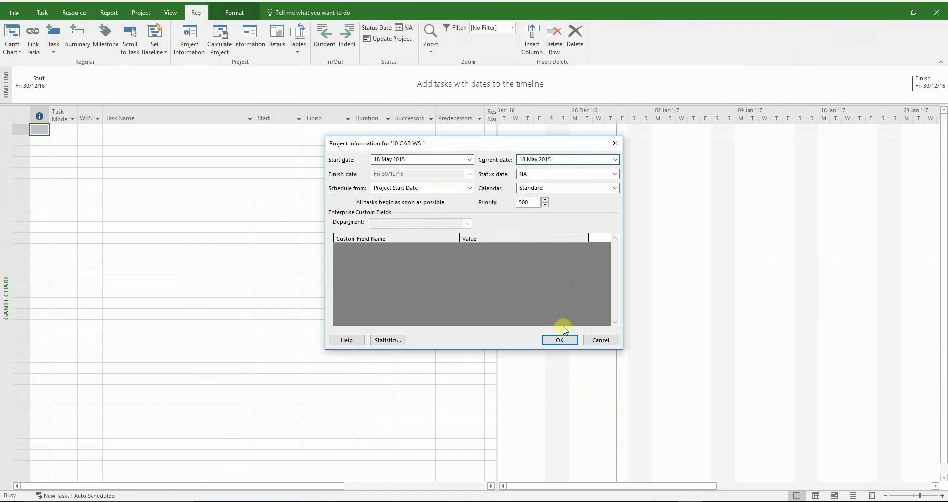
left_click(556, 340)
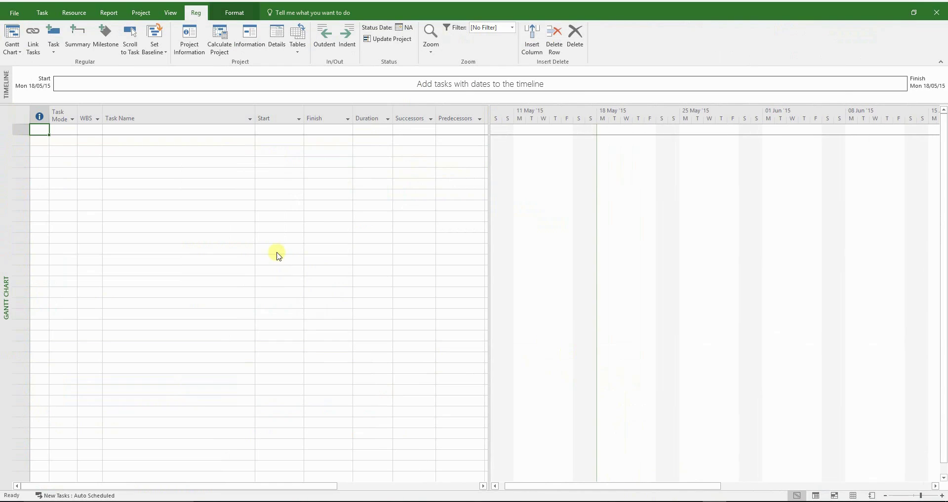
left_click(274, 43)
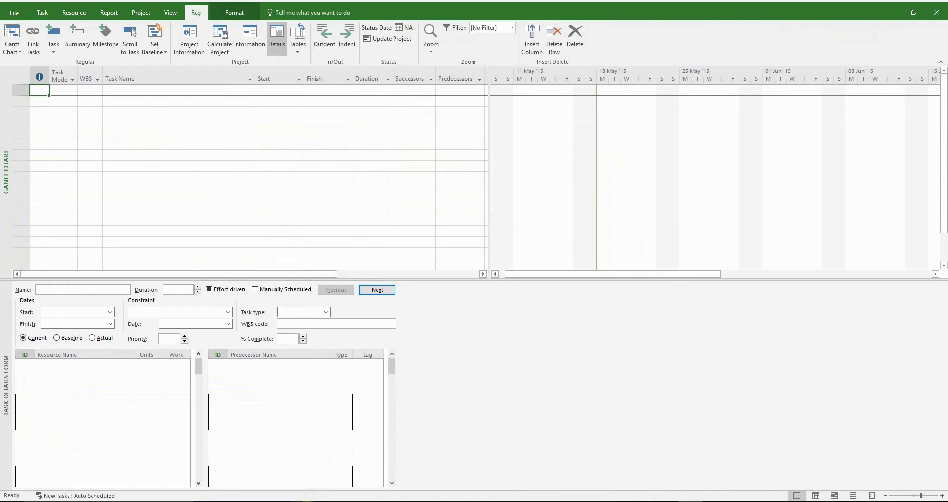
Copy the Tunnel Works task names and dates, B6:D9, from the Excel sheet.
key("alt+Tab")
left_click_drag(96, 170, 299, 196)
right_click(299, 196)
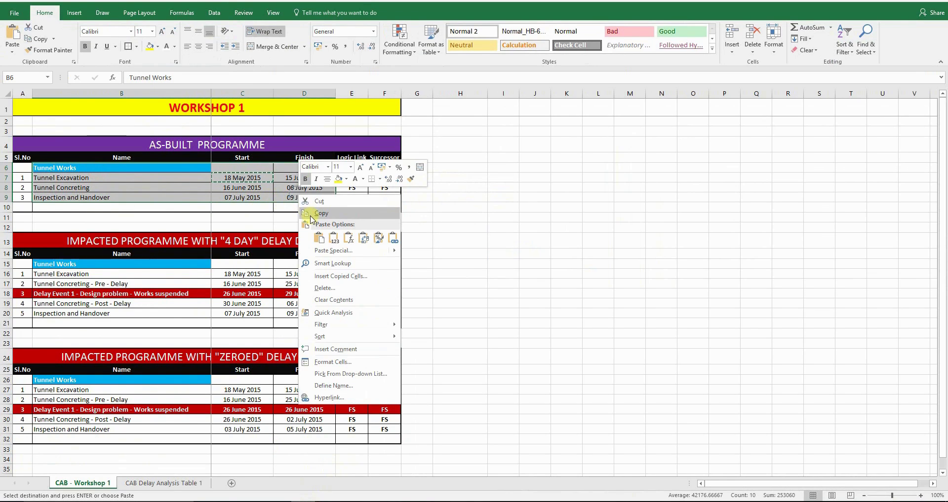
left_click(311, 214)
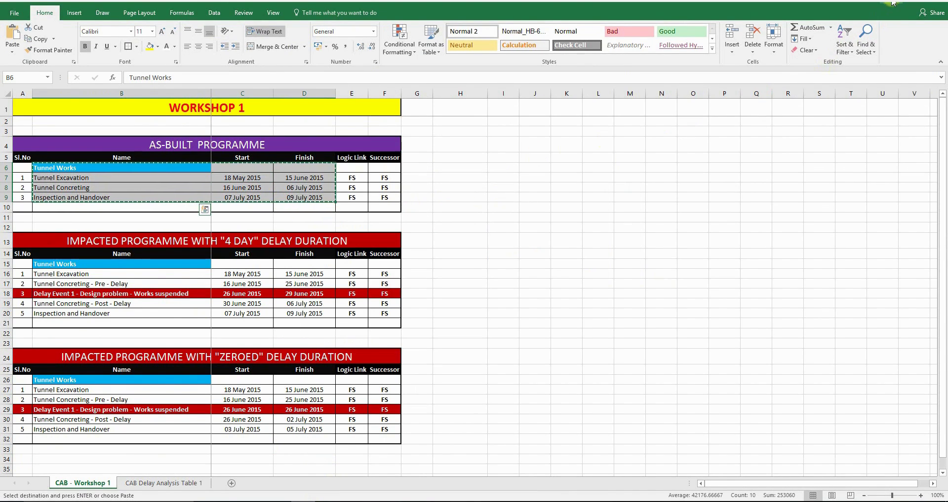
key("alt+Tab")
Paste the four Tunnel Works tasks with their dates into the Task Name column.
left_click(122, 90)
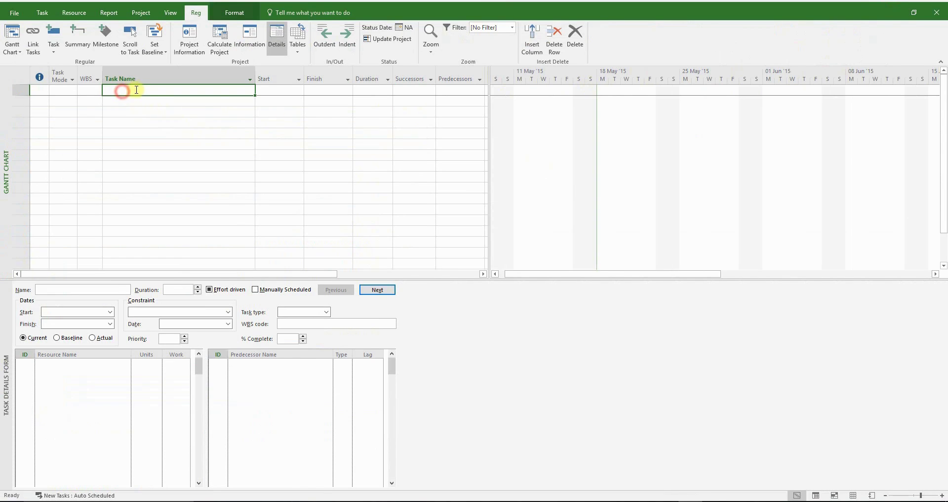
right_click(137, 91)
left_click(151, 120)
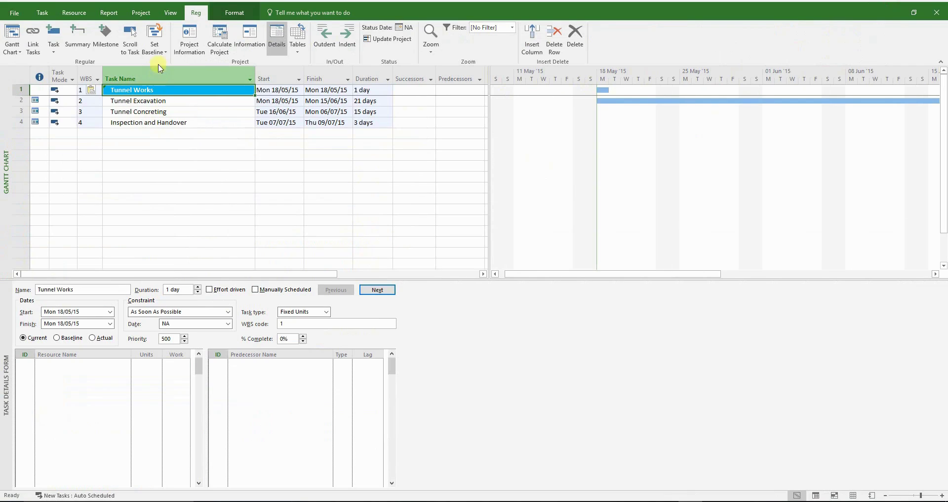
Indent the three tunnel subtasks under Tunnel Works and link them in sequence.
left_click_drag(141, 103, 142, 122)
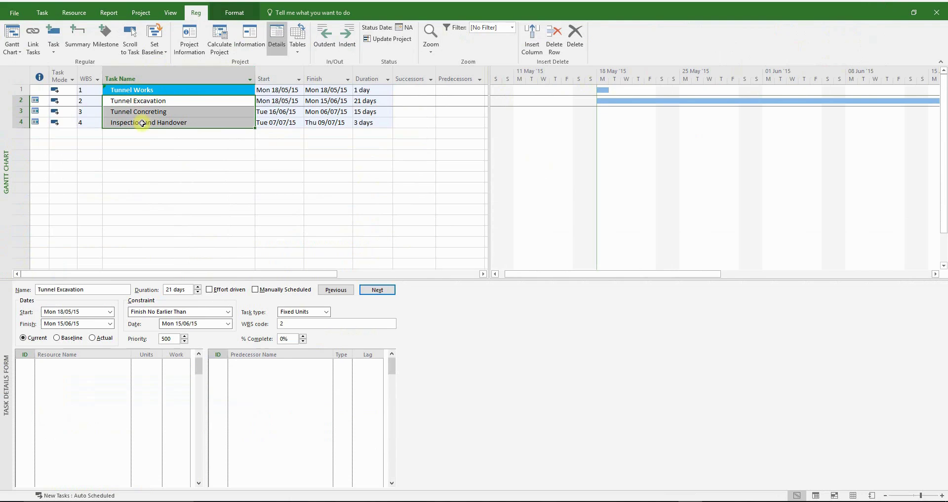
left_click(345, 35)
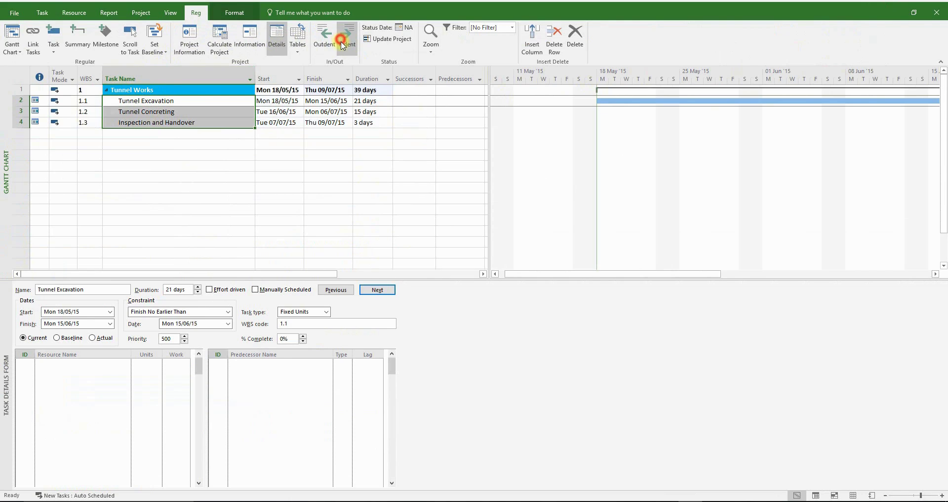
left_click(35, 40)
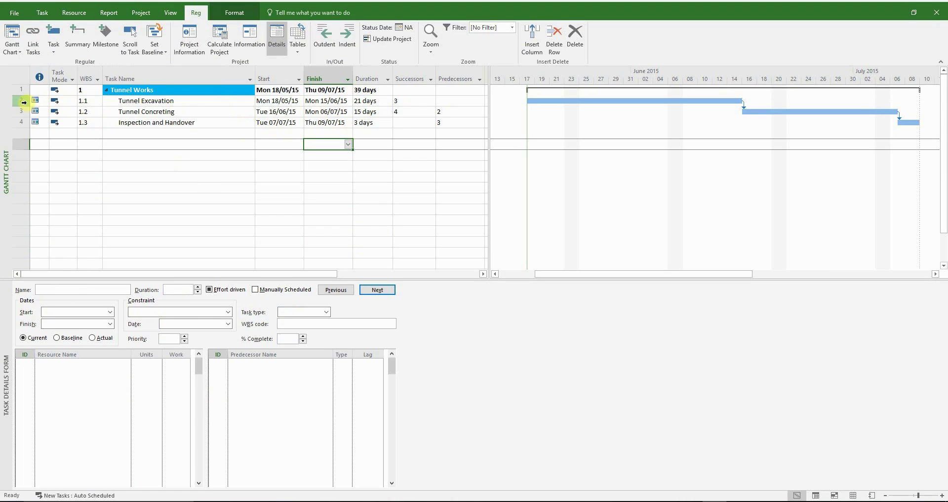
left_click_drag(25, 101, 28, 125)
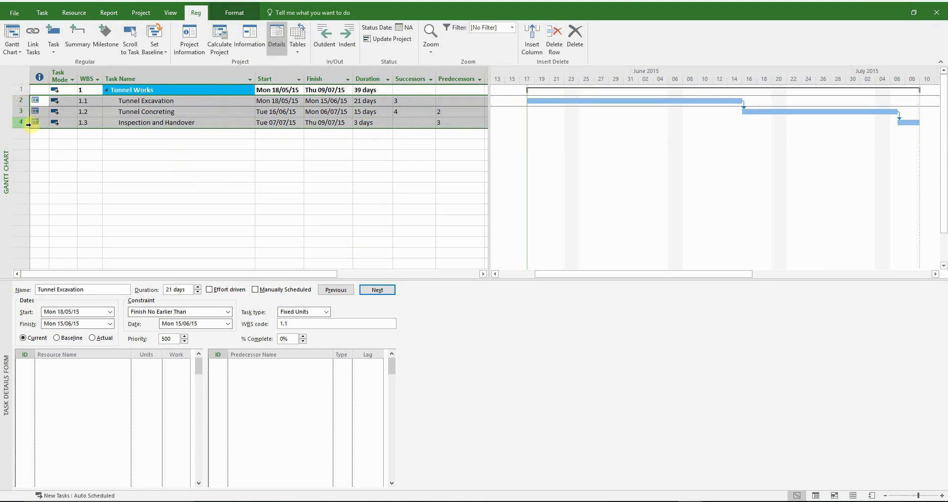
Change the three subtasks' constraint from Finish No Earlier Than to As Soon As Possible.
right_click(171, 113)
left_click(193, 269)
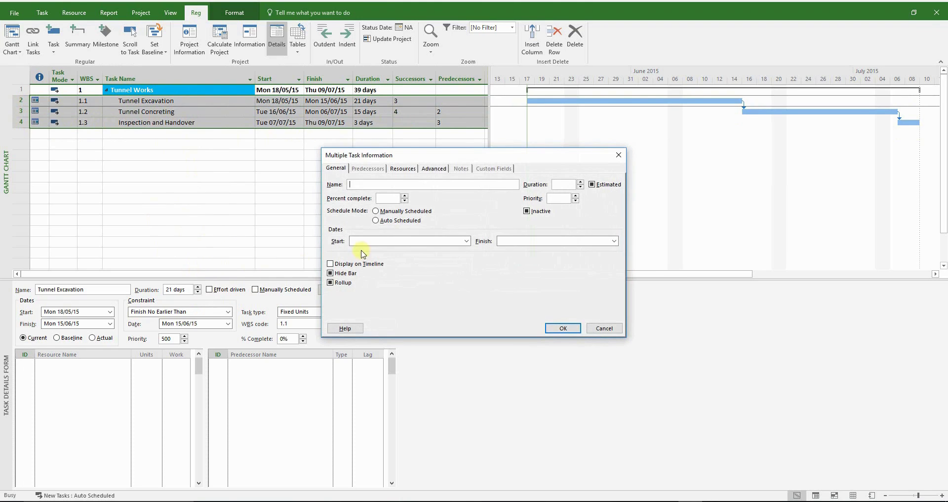
left_click(432, 170)
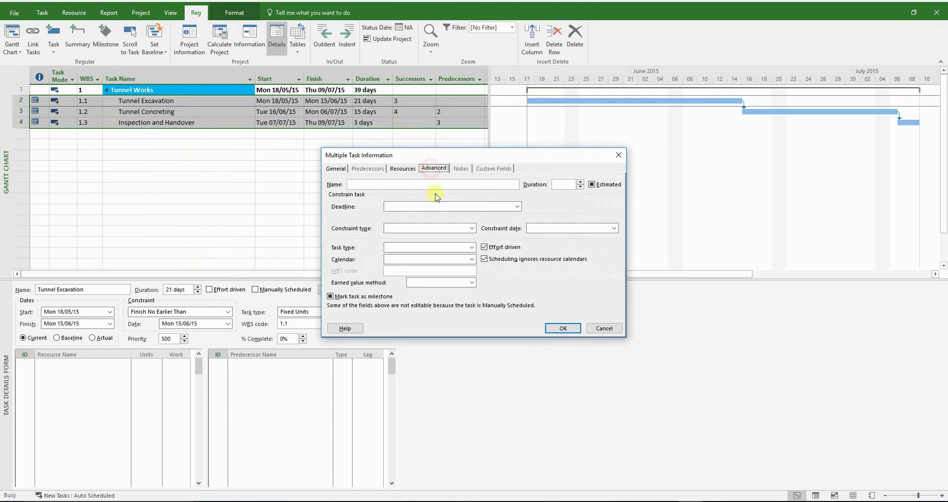
left_click(472, 228)
left_click(446, 245)
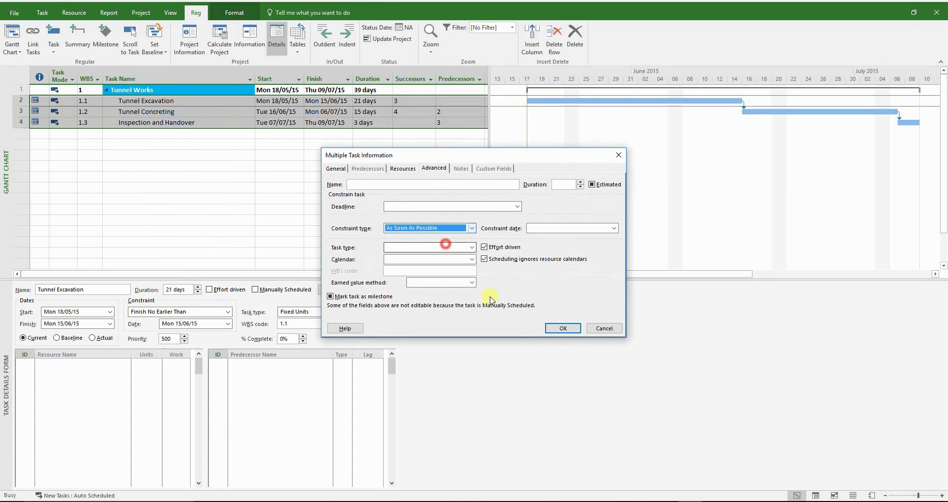
left_click(558, 329)
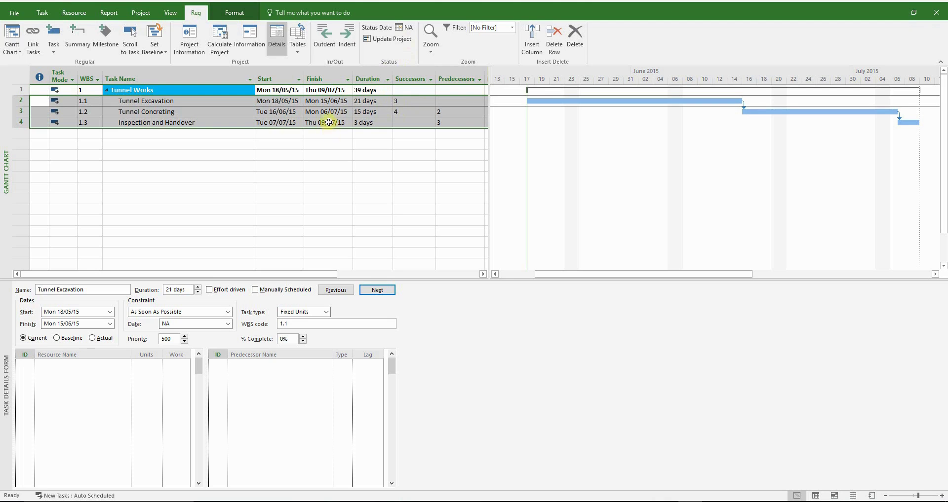
Update the project's work as complete through 9/7.
left_click(398, 39)
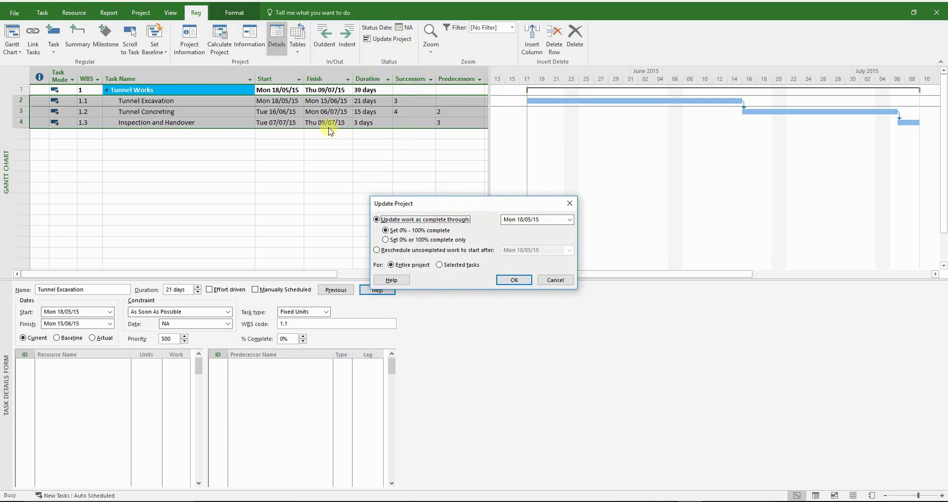
left_click(550, 220)
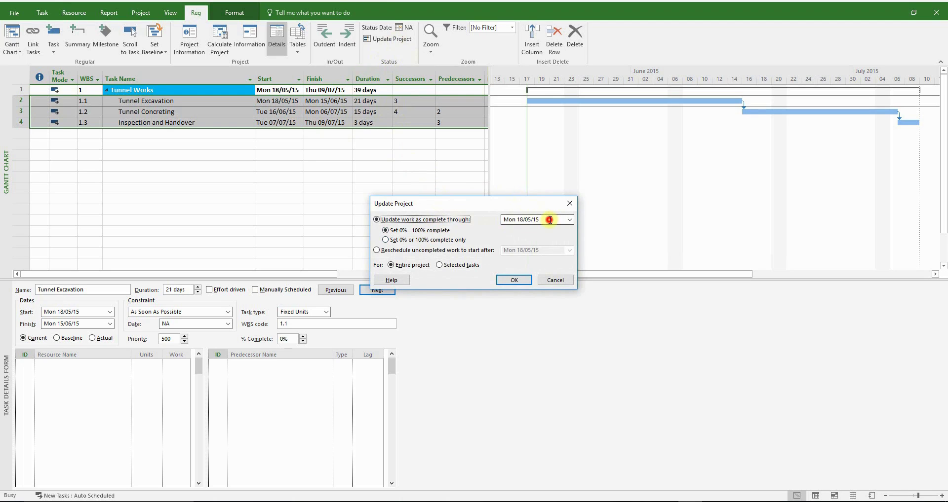
type("9")
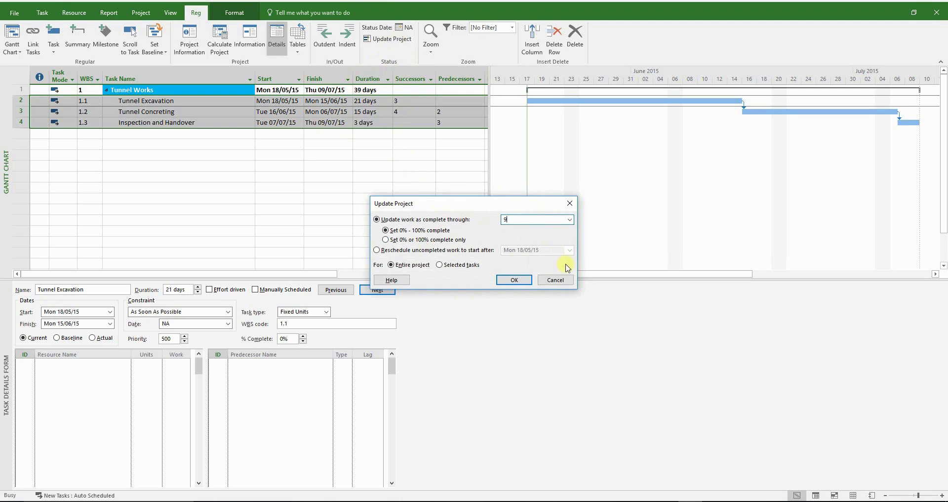
type("/7")
Delete the excavation-to-concreting and concreting-to-inspection links from the Gantt chart.
left_click(62, 143)
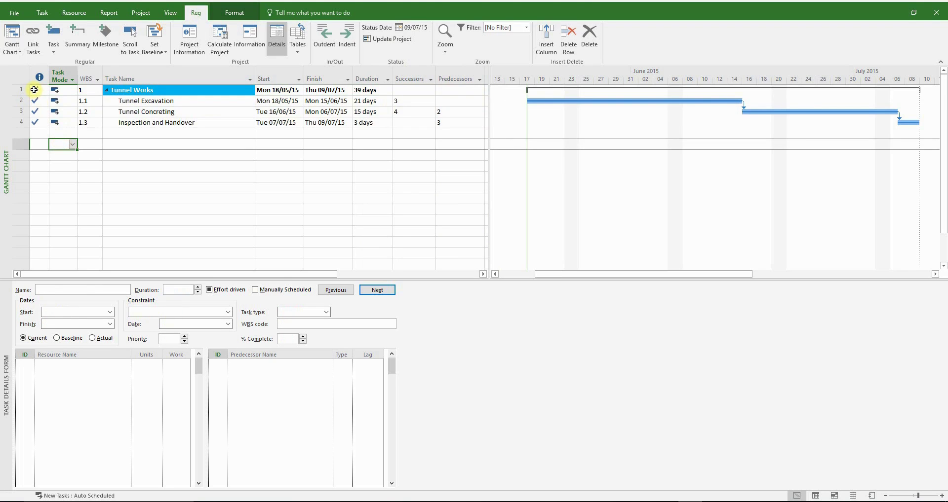
mouse_move(34, 90)
left_click(373, 133)
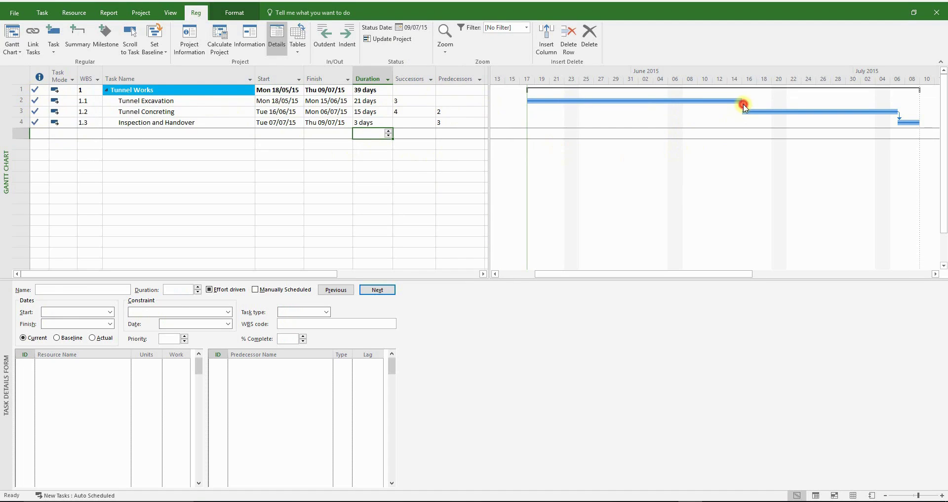
double_click(743, 106)
left_click(440, 274)
double_click(899, 118)
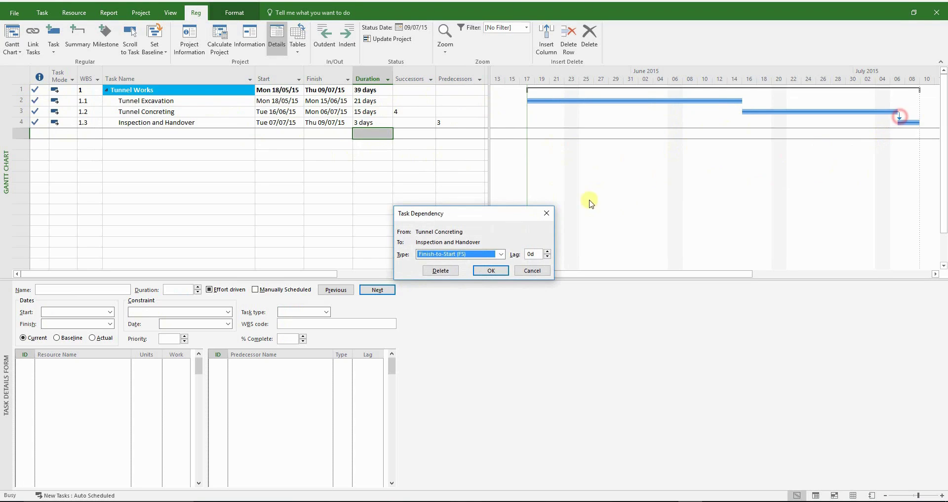
left_click(441, 271)
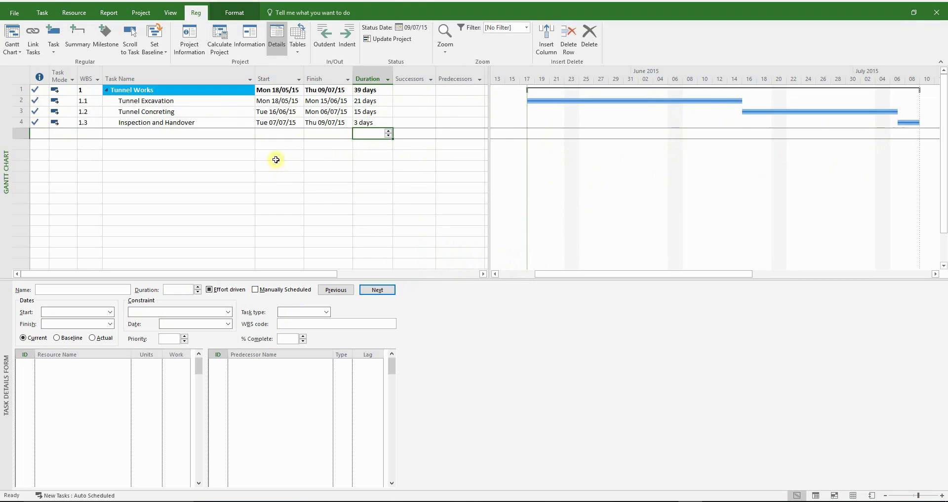
left_click(212, 156)
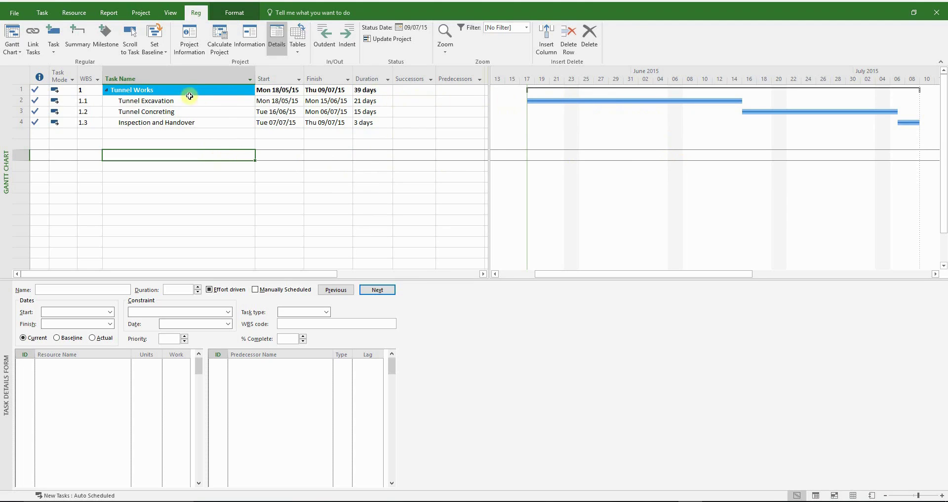
Relink excavation to concreting and concreting to inspection finish-to-start on the Gantt bars.
left_click(114, 165)
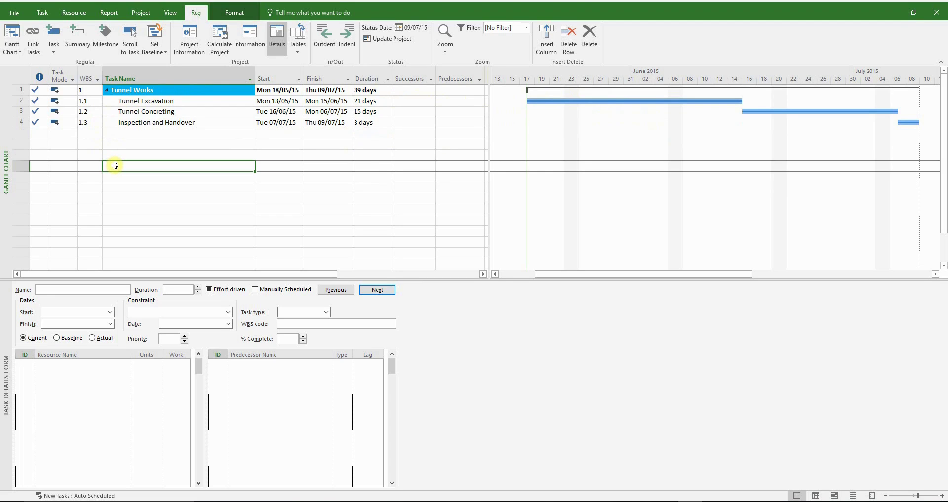
key("Up")
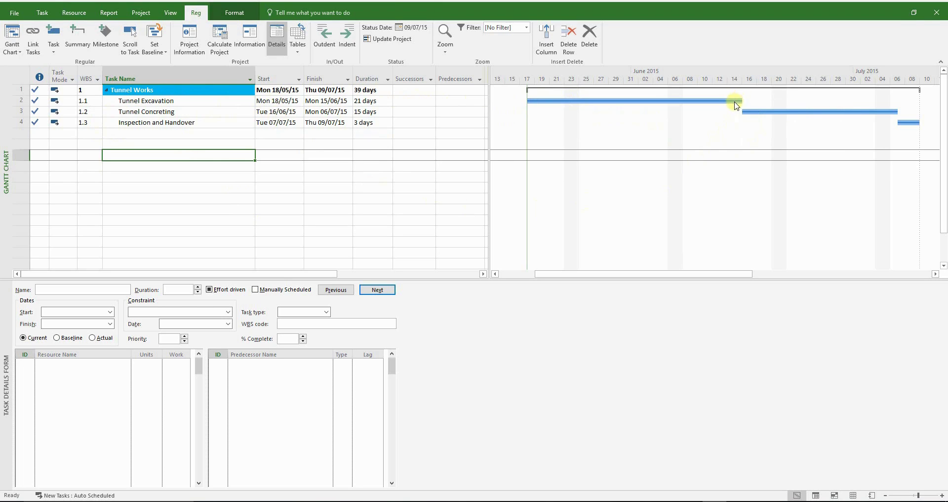
left_click_drag(735, 105, 747, 112)
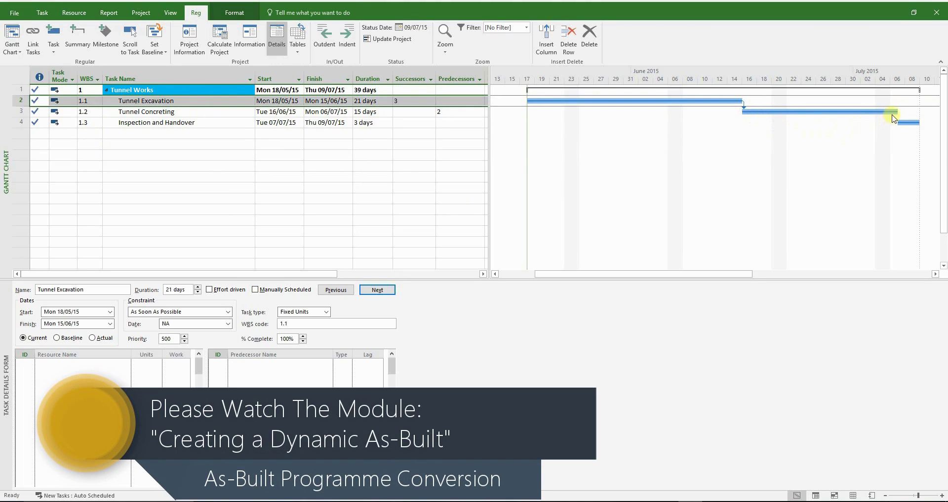
left_click_drag(890, 112, 901, 126)
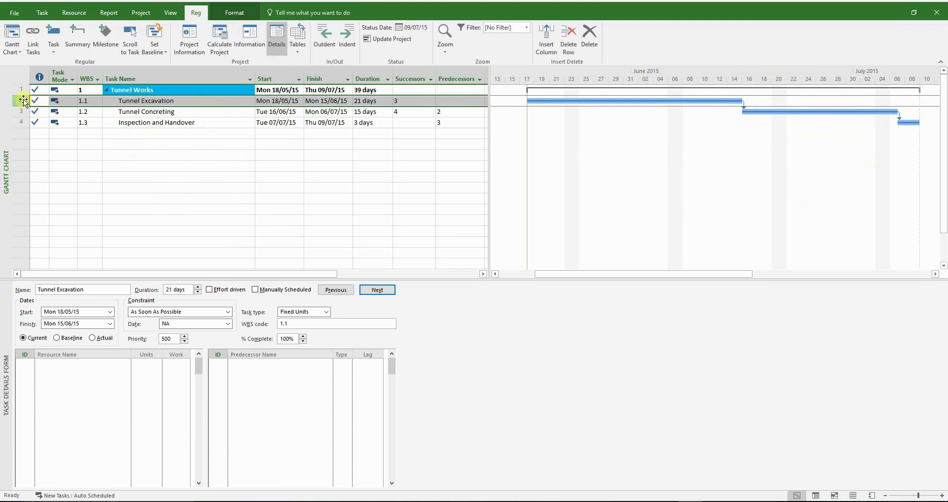
Reset all four Tunnel Works tasks to 0% complete, then bring Excel forward.
left_click_drag(19, 90, 19, 123)
right_click(215, 115)
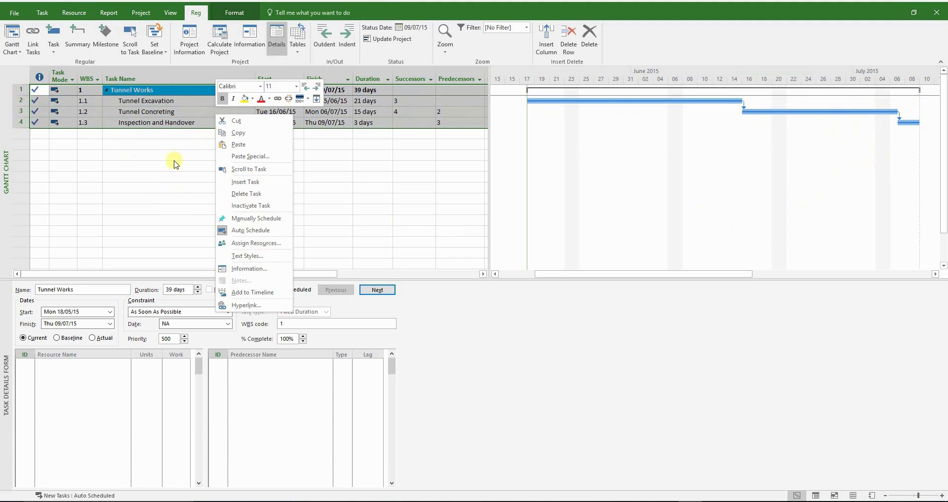
left_click(233, 272)
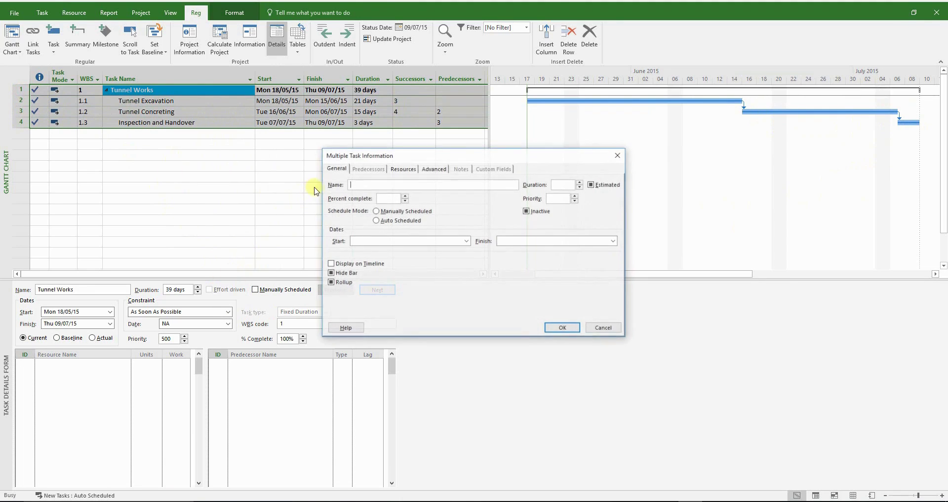
left_click(559, 329)
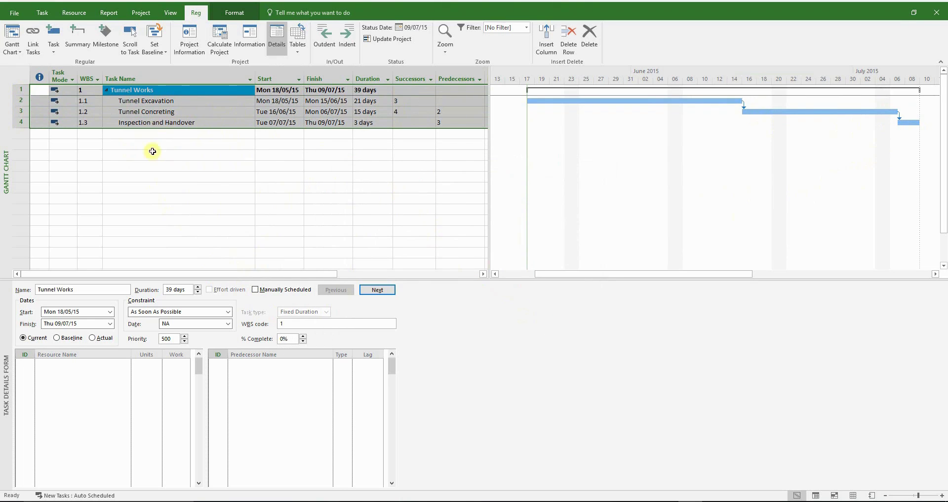
left_click(365, 164)
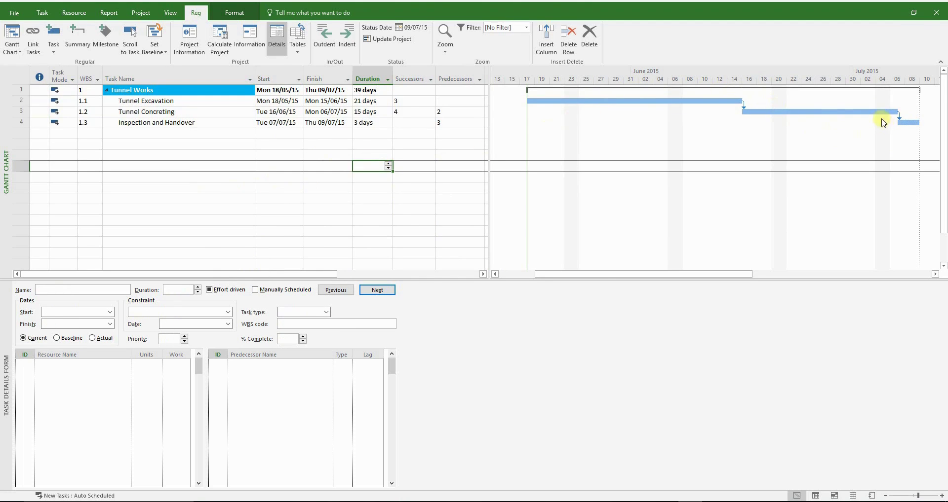
key("Down")
key("alt+Tab")
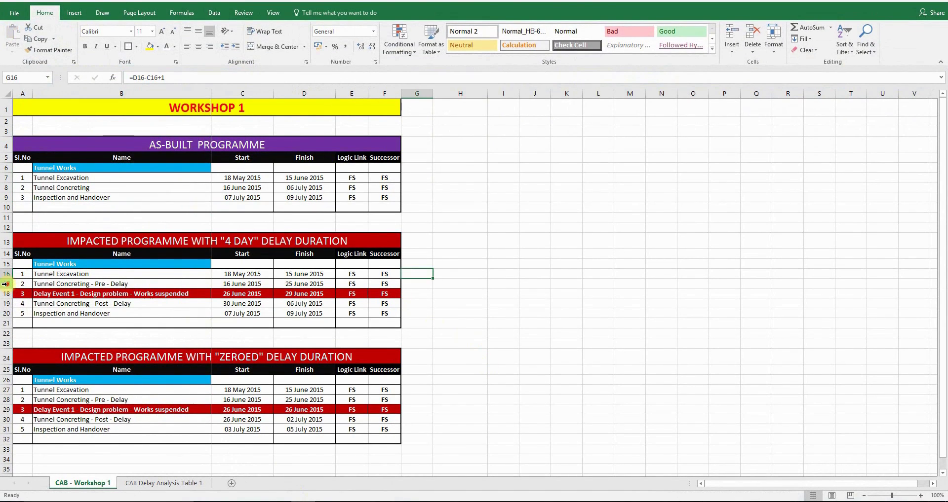
Select the pre-delay, delay and post-delay rows 17–19 of the 4-day delay table.
left_click_drag(5, 283, 7, 304)
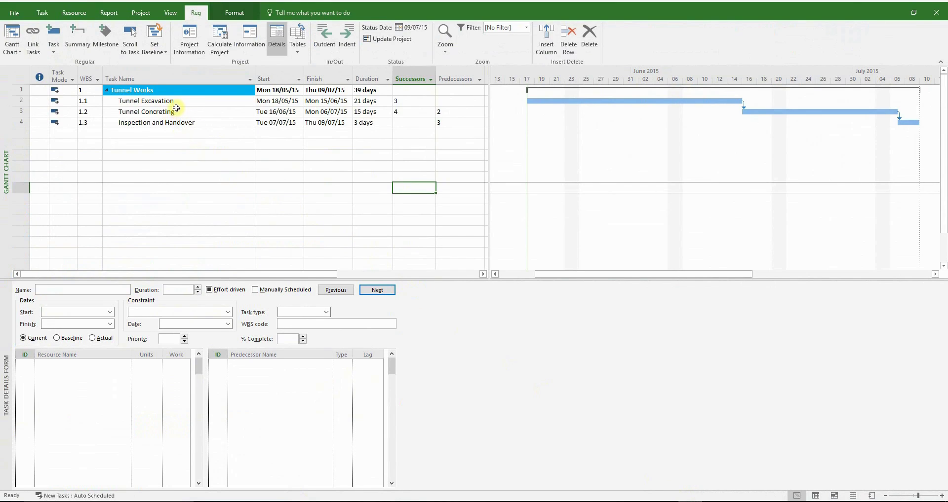
Insert three blank tasks above Inspection and Handover.
left_click(177, 124)
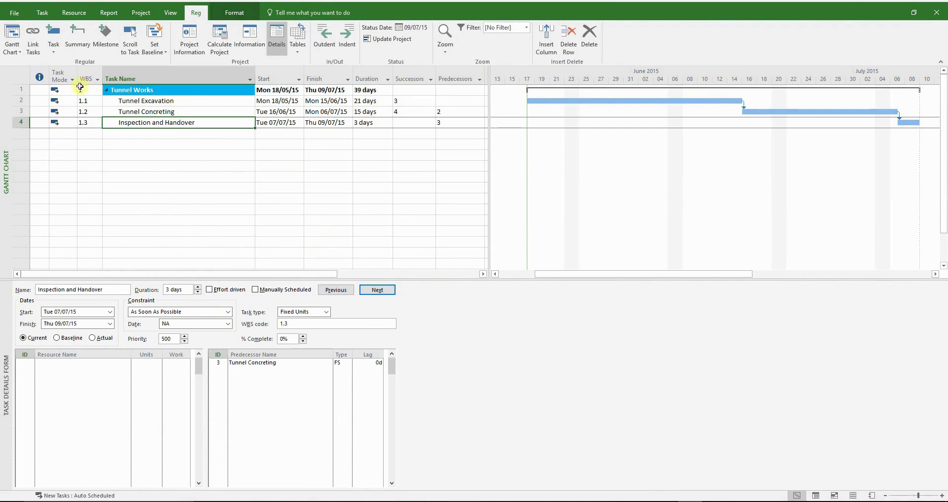
left_click(55, 33)
left_click(56, 33)
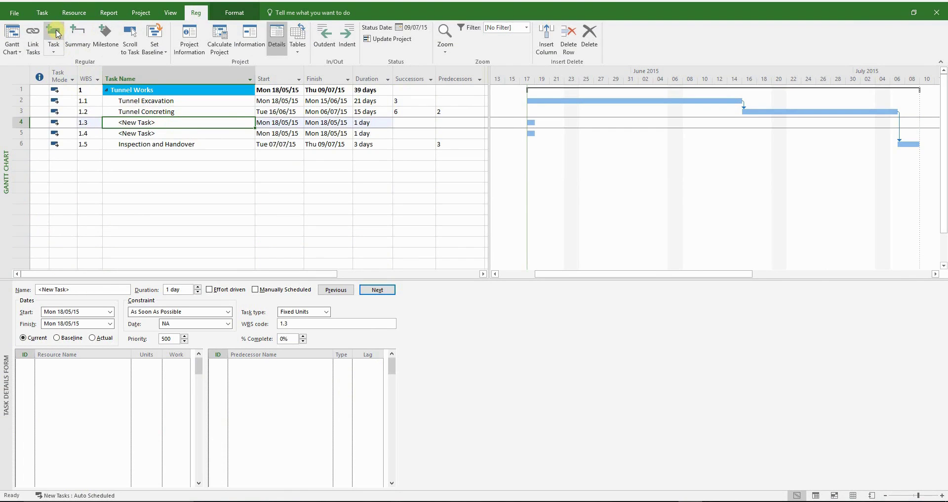
left_click(56, 33)
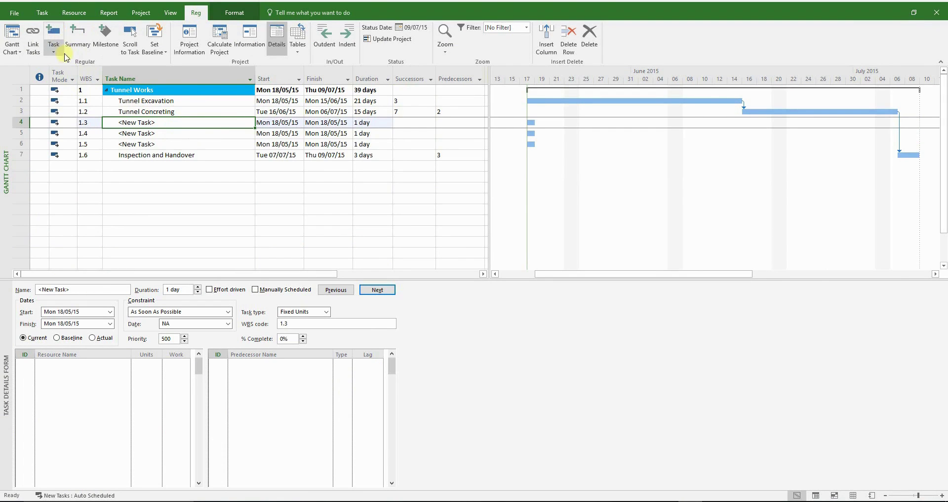
Copy the three task names from Excel B17:B19 and paste them into the new tasks.
key("alt+Tab")
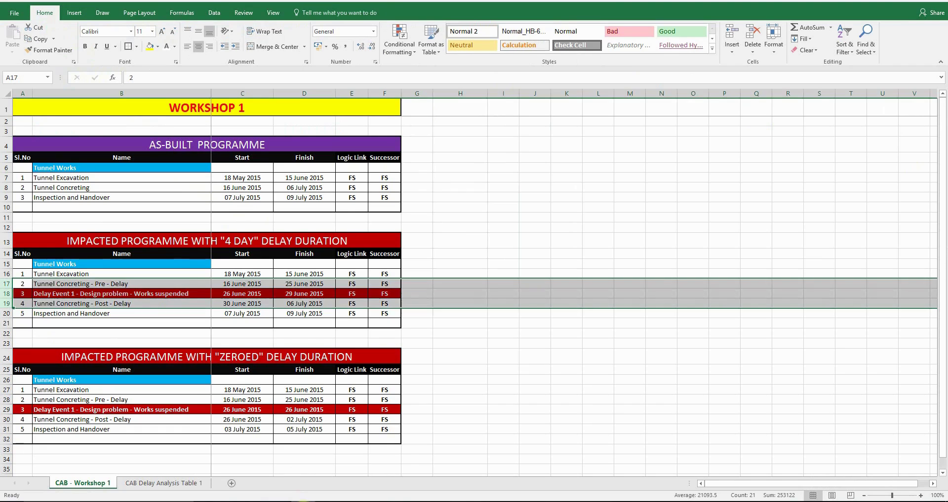
left_click_drag(98, 284, 109, 303)
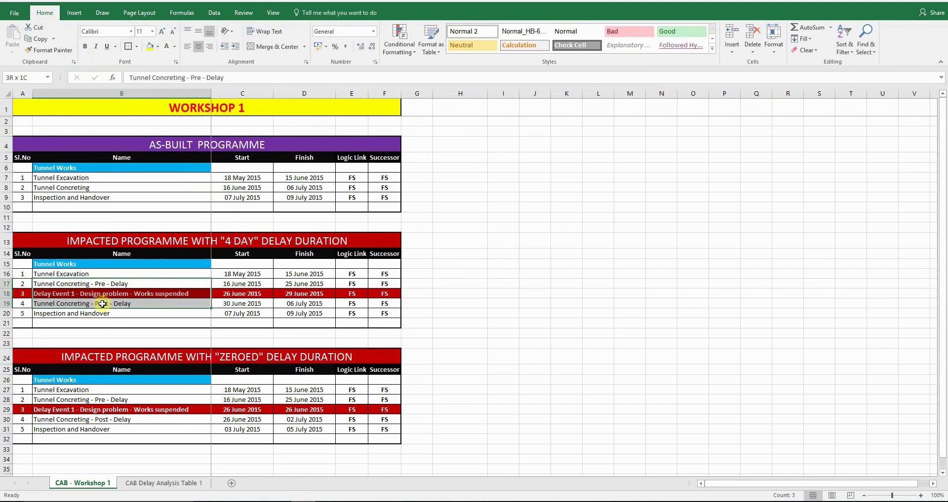
right_click(117, 297)
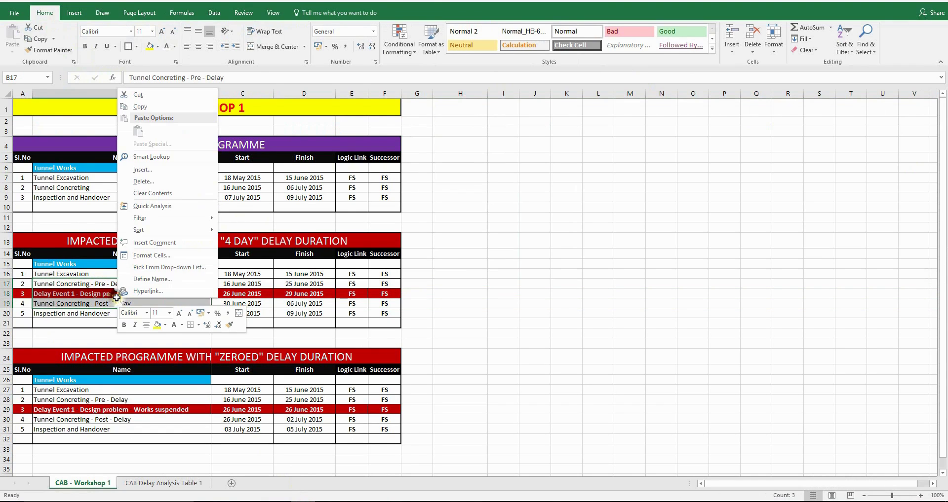
left_click(144, 105)
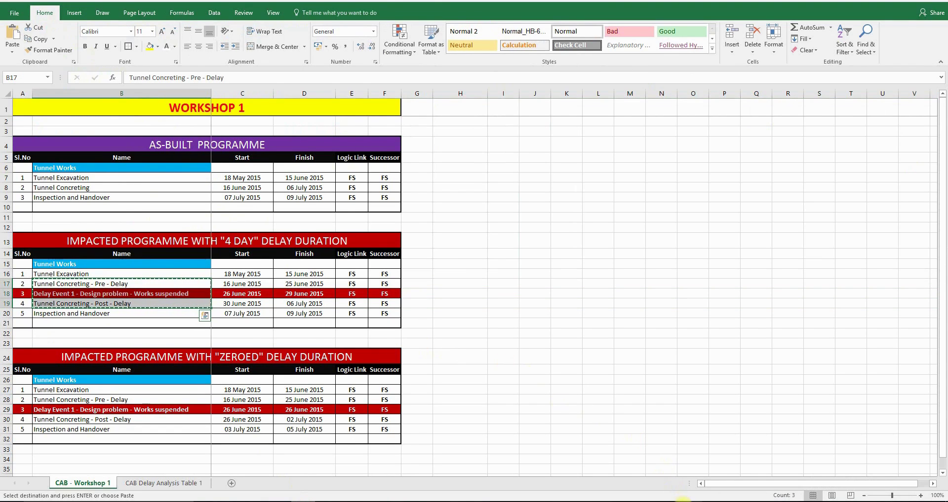
key("alt+Tab")
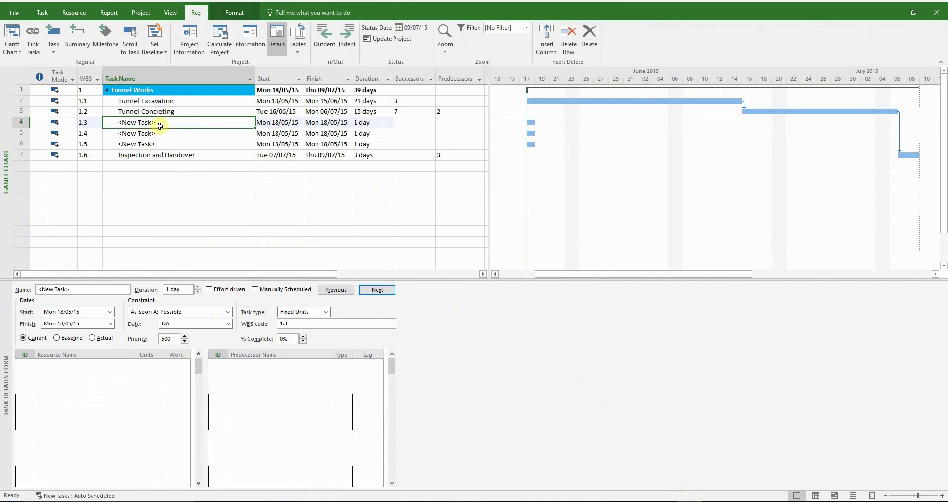
right_click(159, 126)
left_click(180, 155)
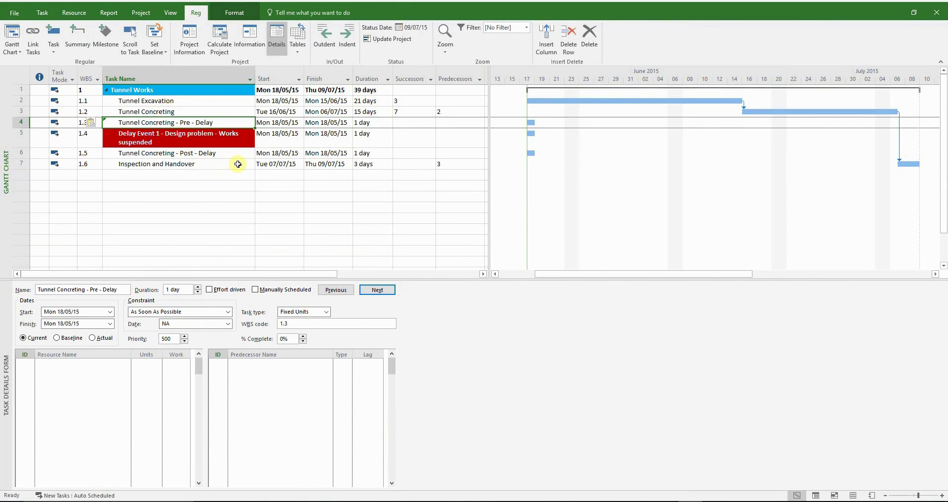
Set pre-delay concreting to start 16 June 2015 and finish 25 June 2015.
left_click(292, 123)
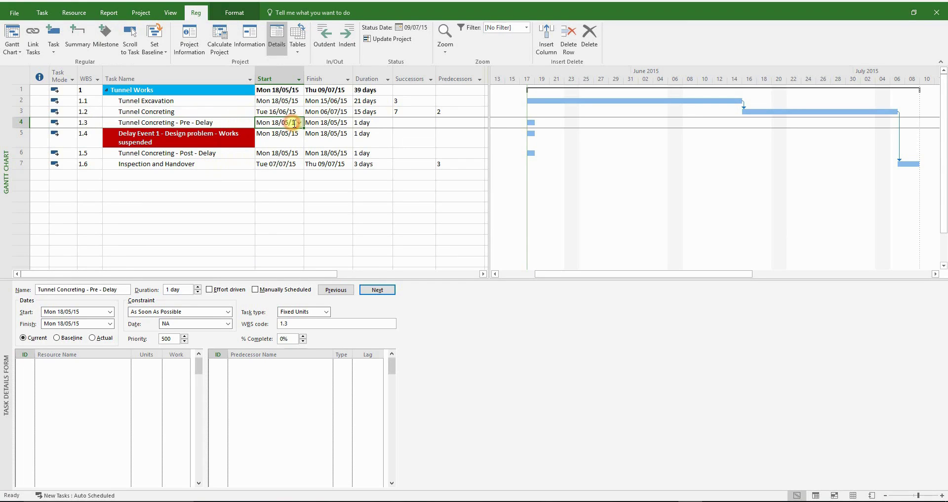
left_click(299, 123)
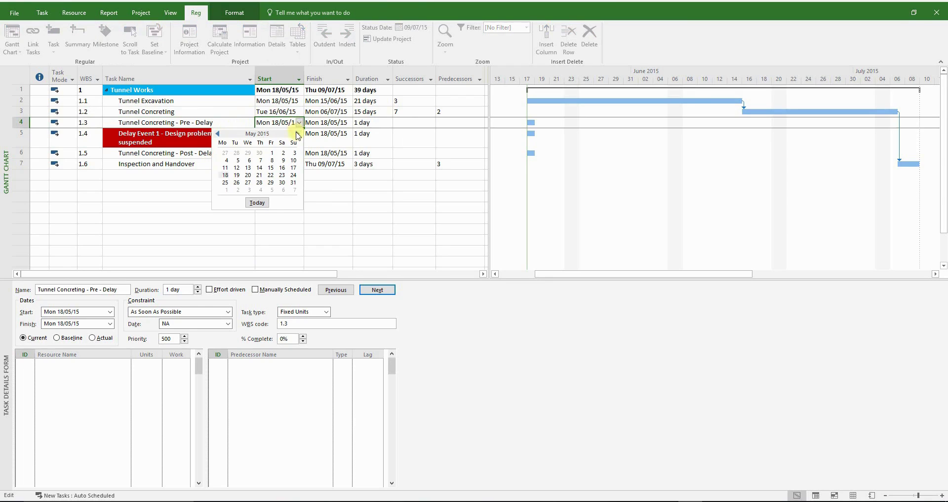
left_click(297, 133)
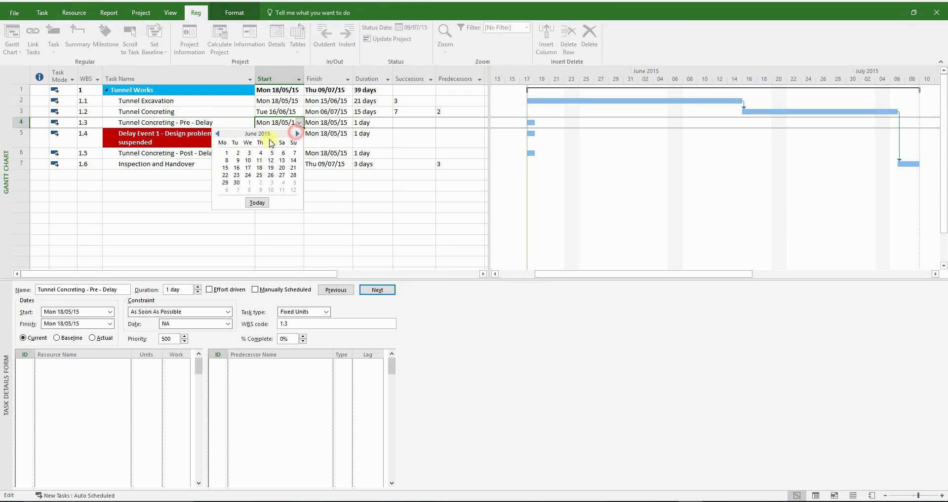
left_click(236, 168)
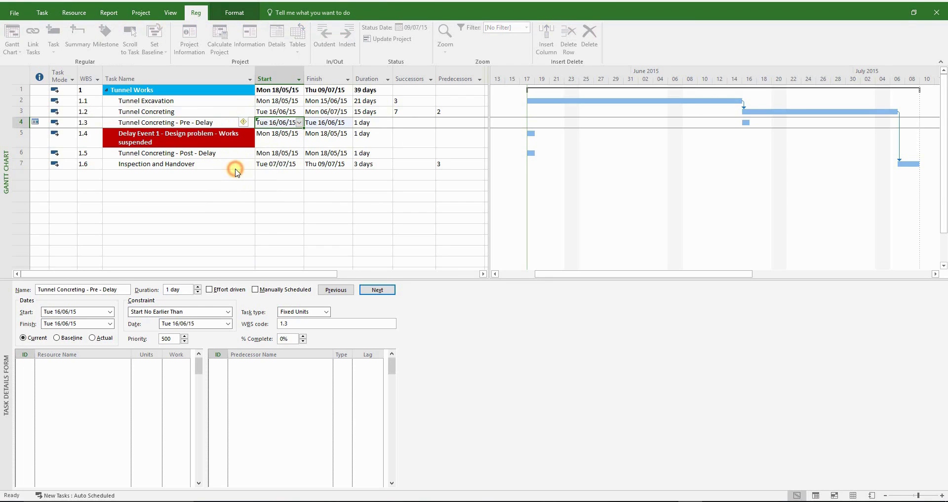
left_click(341, 125)
left_click(350, 123)
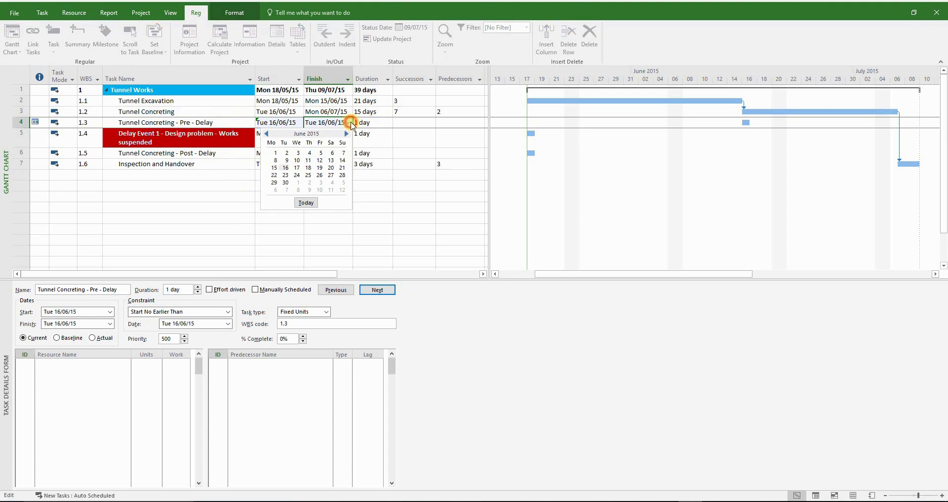
left_click(308, 176)
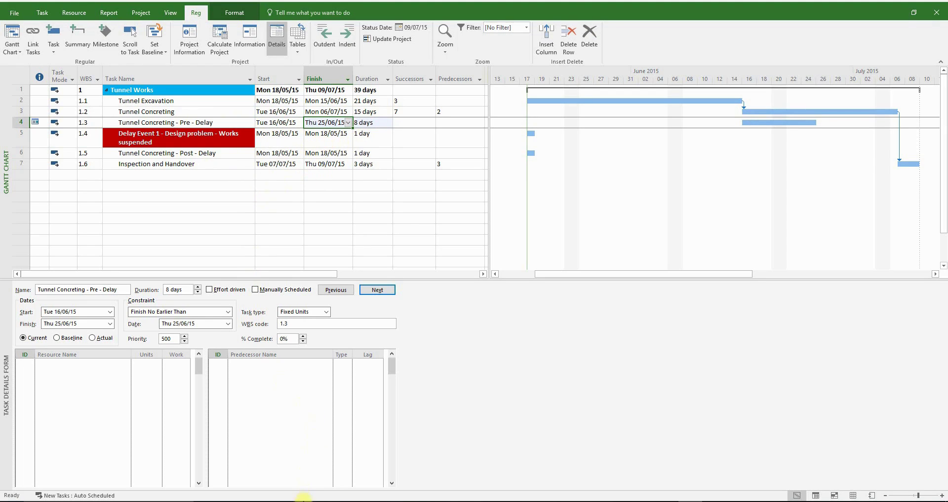
Check the delay event's start and finish dates in Excel C18:D18.
left_click(302, 501)
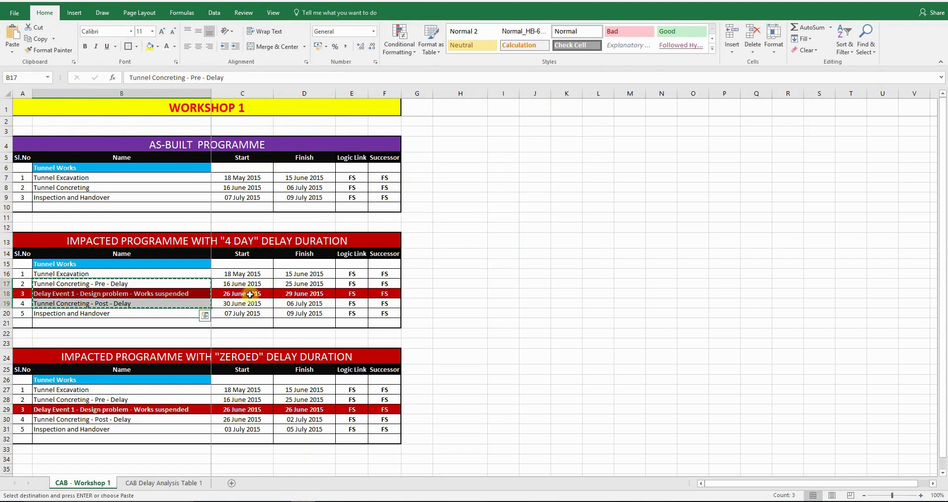
left_click_drag(249, 293, 298, 294)
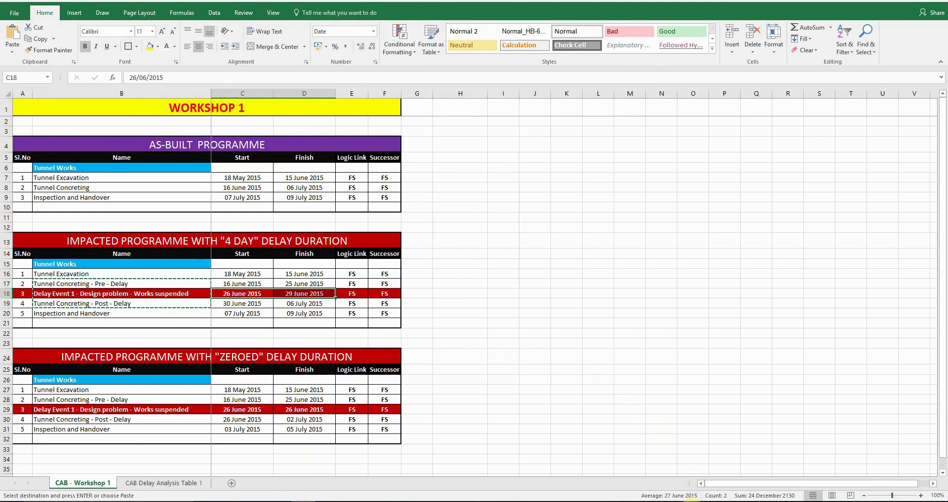
left_click(687, 501)
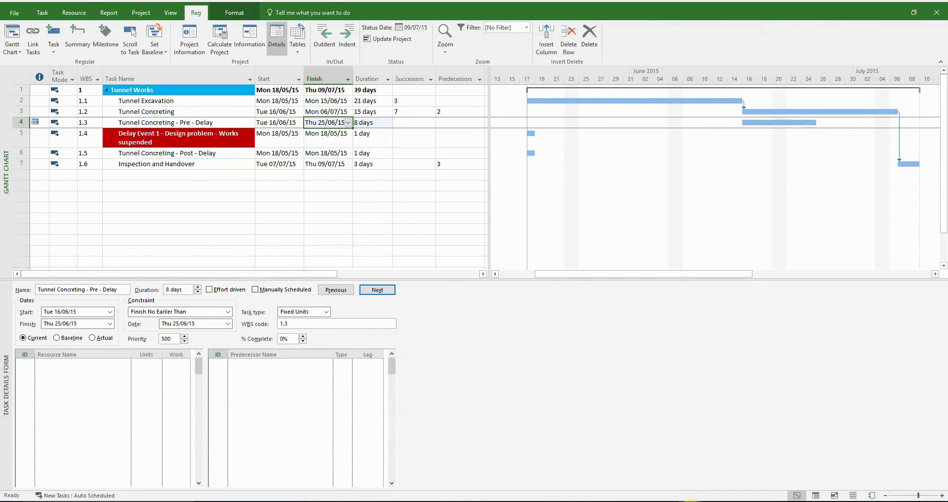
Start Delay Event 1 on 26 June, linking it after pre-delay concreting.
left_click(282, 141)
left_click(301, 139)
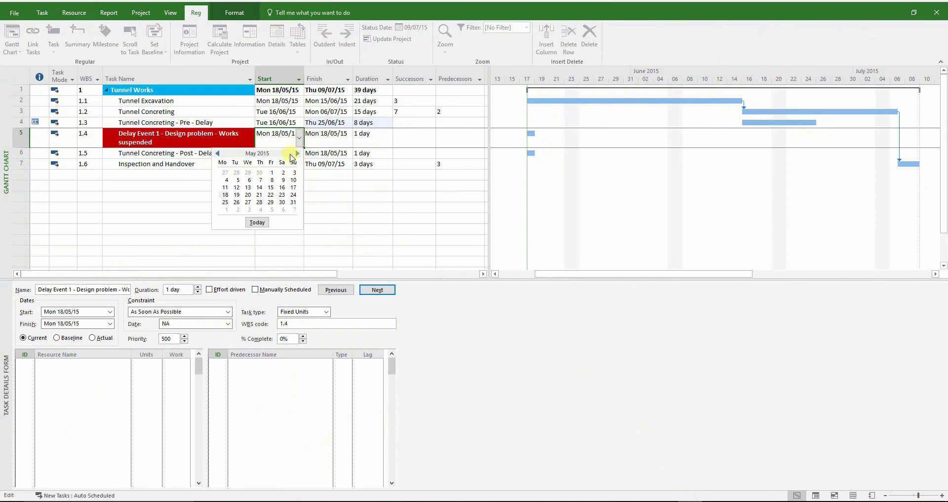
left_click(297, 154)
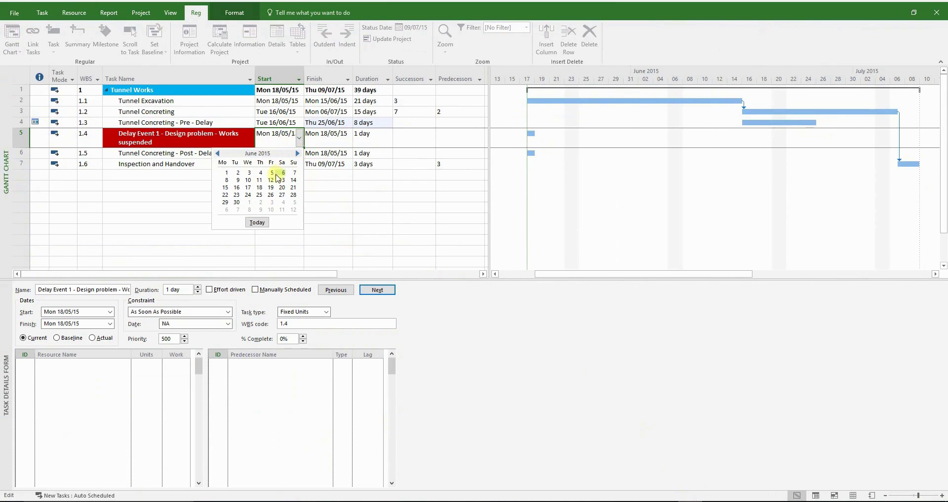
left_click(270, 198)
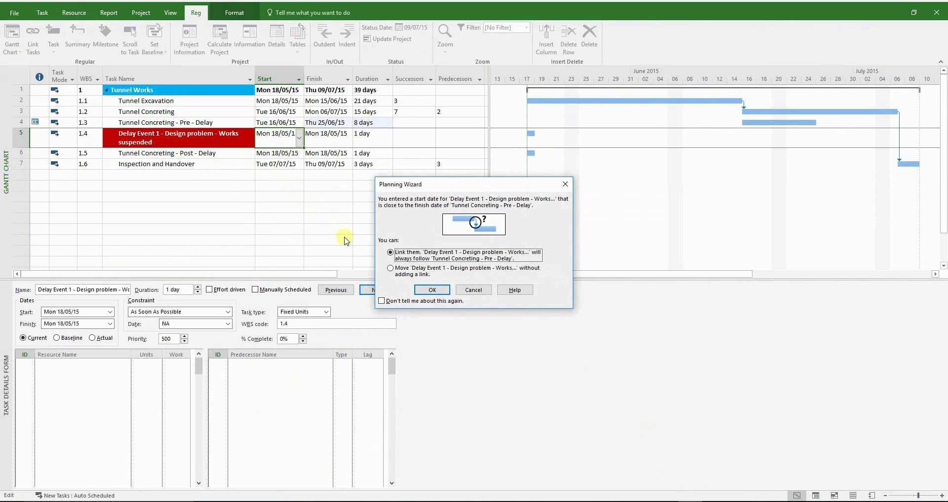
left_click(428, 291)
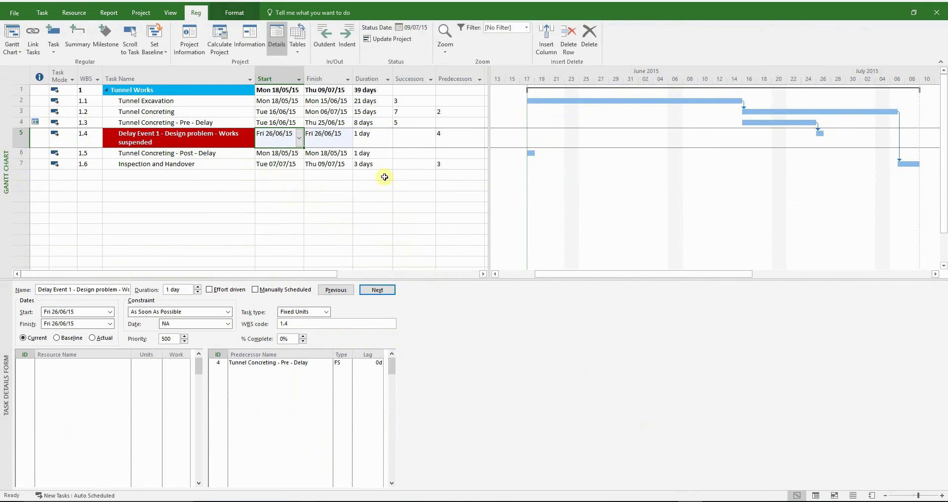
Set Delay Event 1's finish to 29 June and reset its start to 26 June.
left_click(348, 135)
left_click(348, 137)
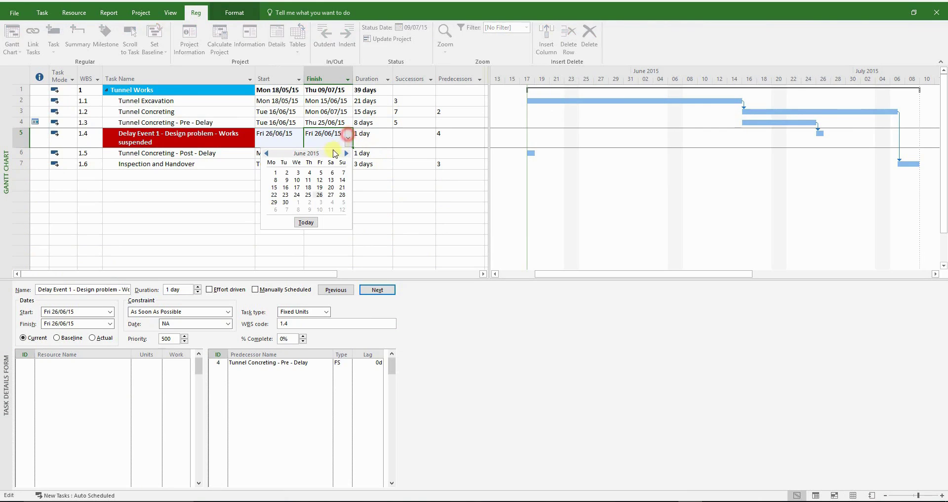
left_click(274, 203)
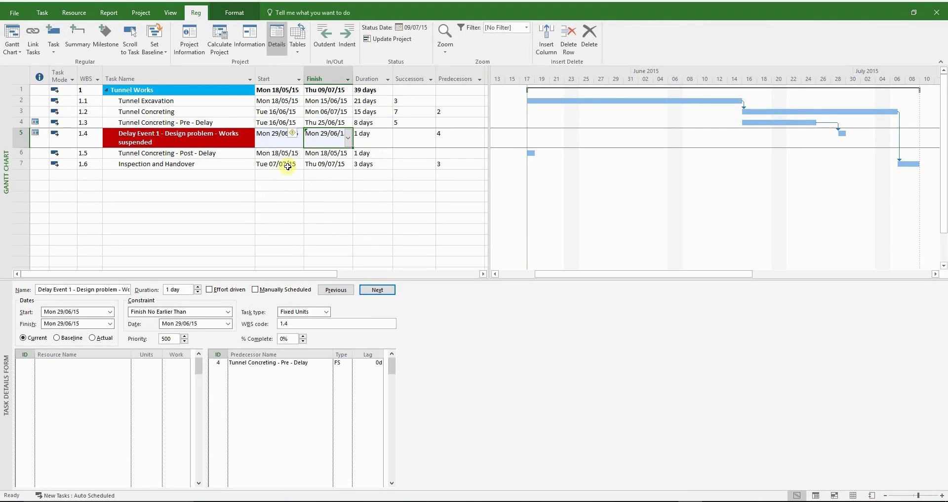
left_click(296, 142)
left_click(299, 138)
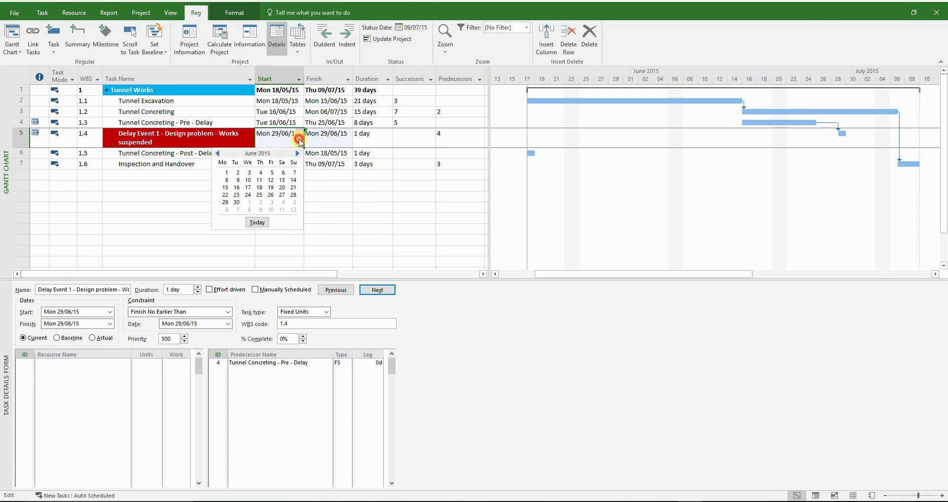
left_click(270, 196)
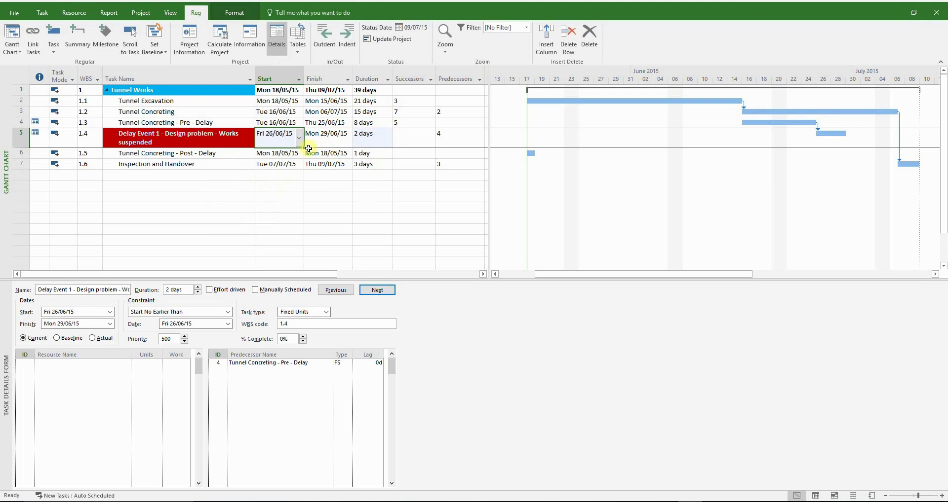
left_click(287, 154)
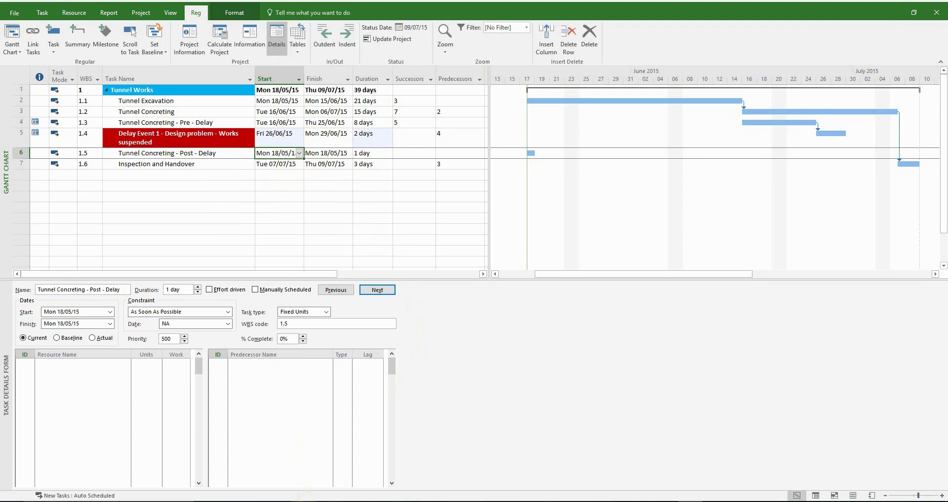
key("alt+Tab")
Select the post-delay concreting dates in Excel C19:D19.
left_click(242, 304)
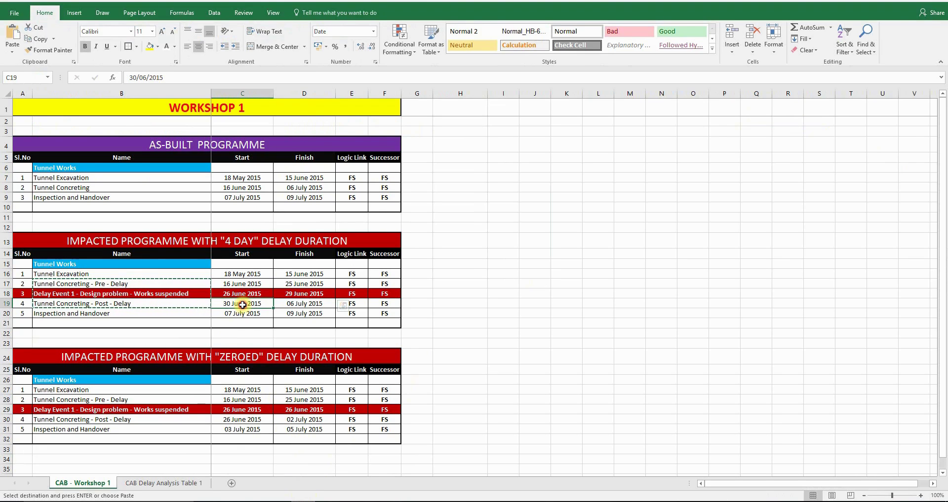
left_click_drag(242, 304, 296, 304)
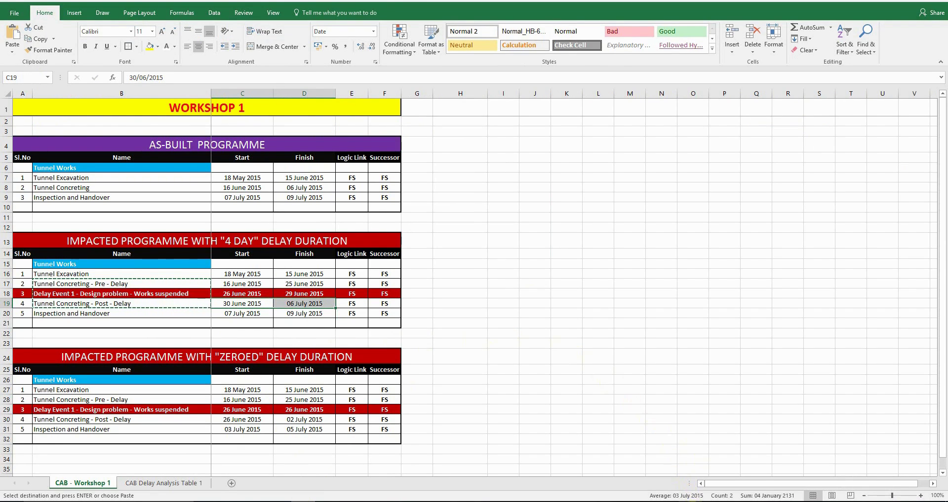
key("alt+Tab")
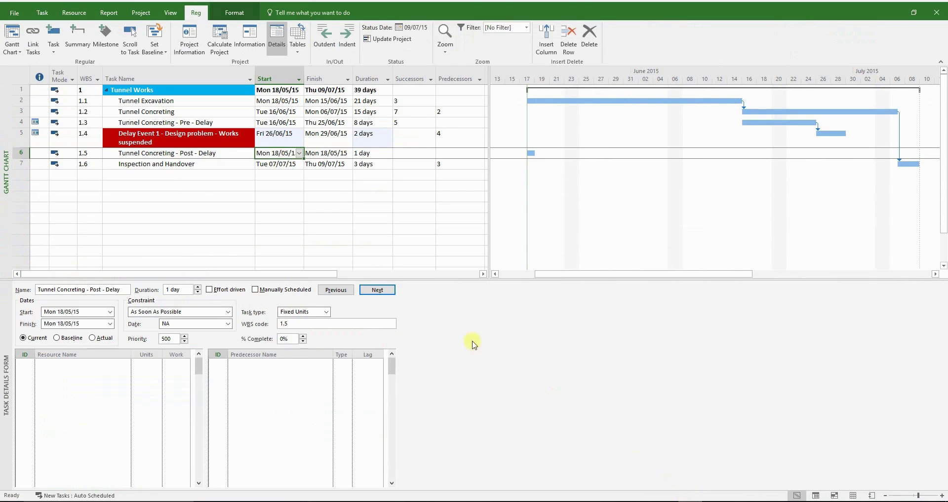
Set post-delay concreting to 30/06/15–06/07/15, moving it without a link.
left_click(299, 153)
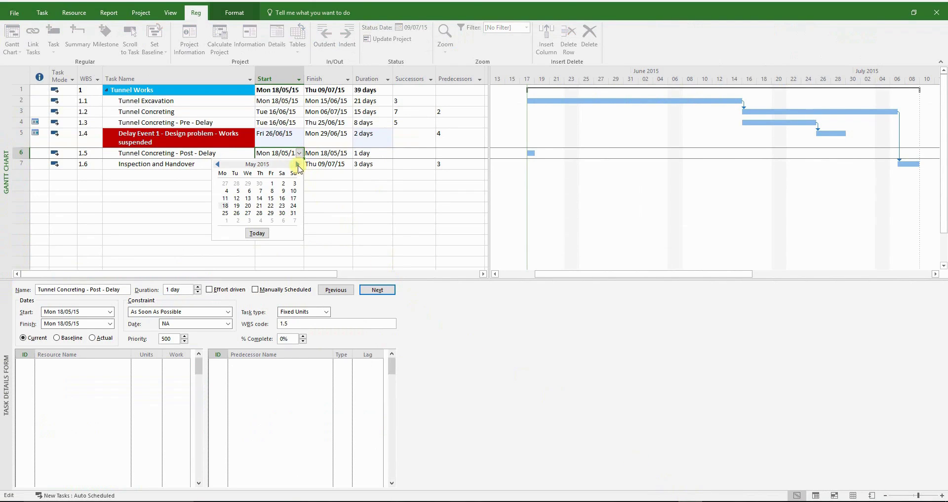
left_click(297, 165)
left_click(236, 213)
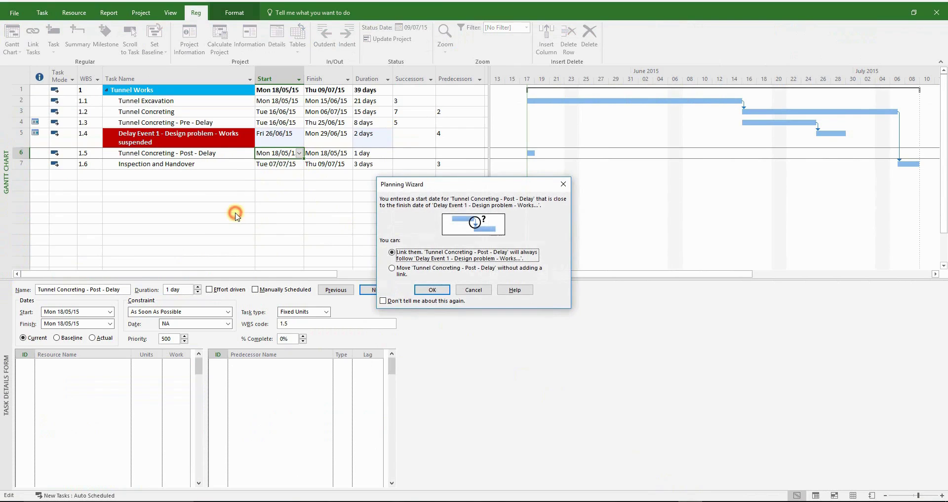
left_click(402, 271)
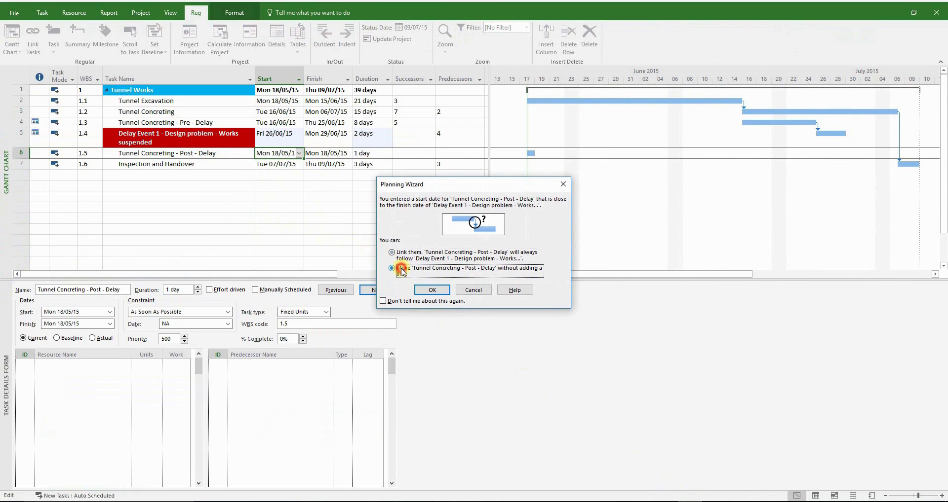
left_click(430, 291)
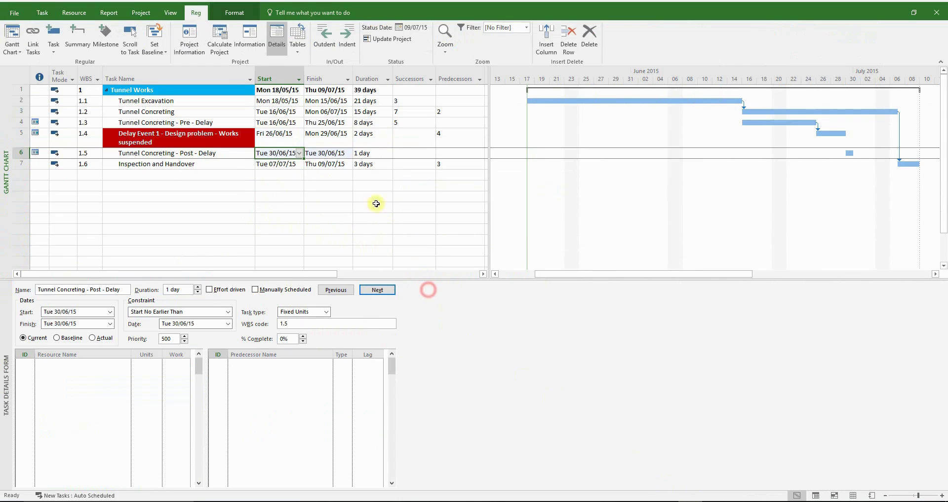
left_click(347, 154)
left_click(347, 154)
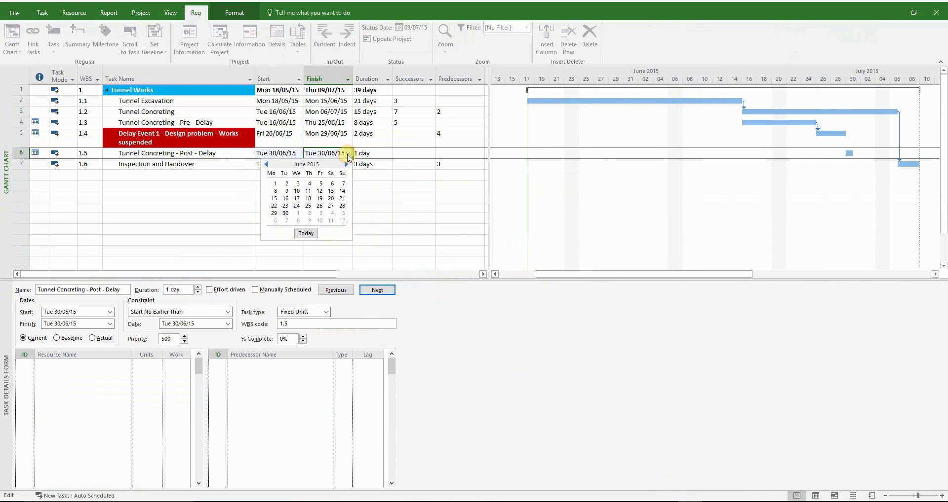
left_click(346, 166)
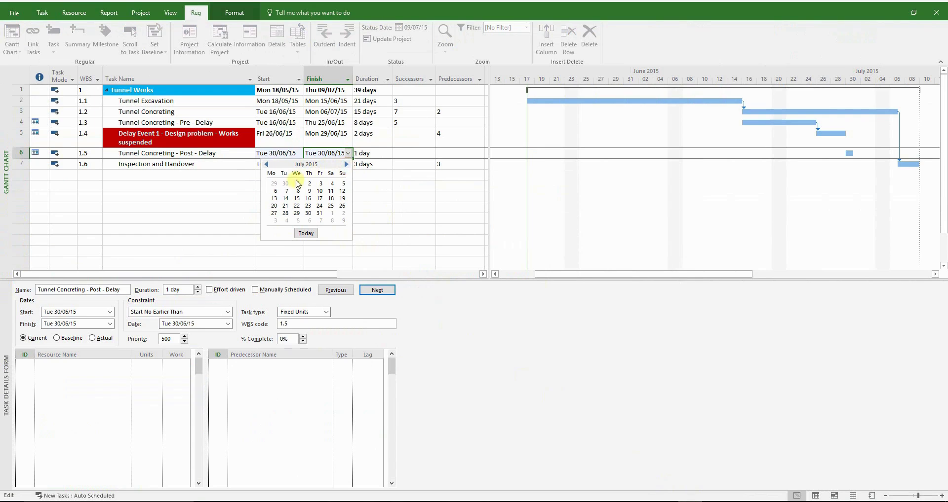
left_click(275, 193)
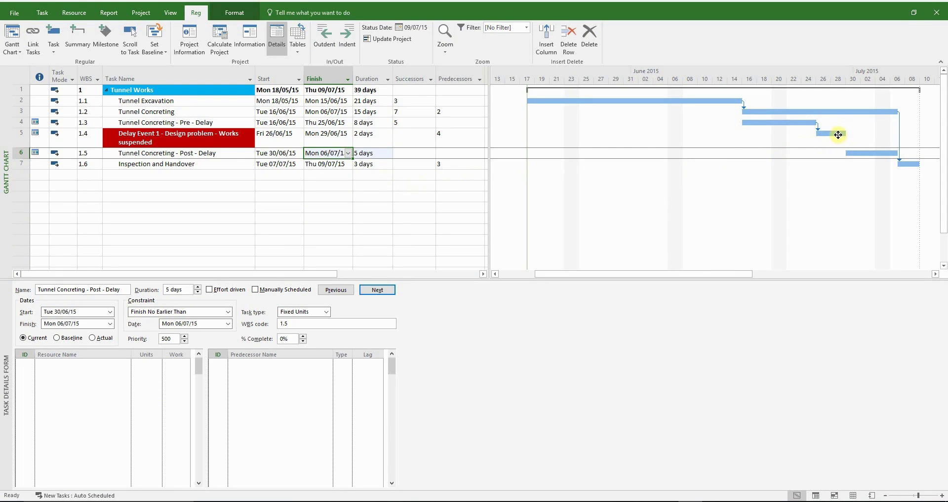
Link Delay Event 1 to post-delay concreting and Tunnel Excavation to pre-delay concreting.
left_click_drag(837, 135, 903, 165)
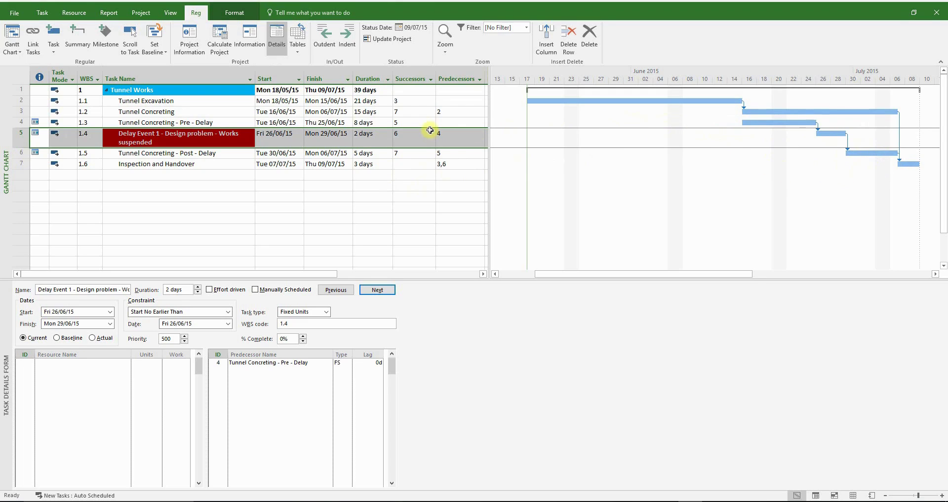
left_click(246, 105)
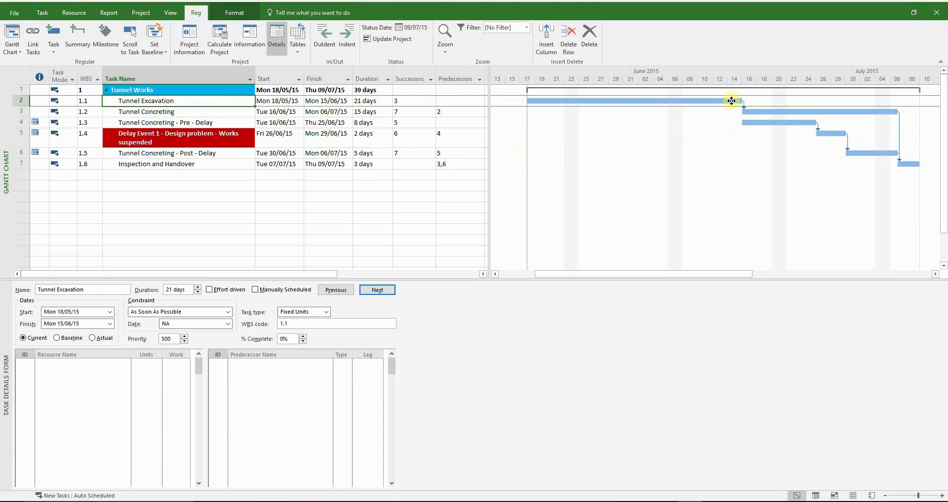
left_click_drag(731, 105, 740, 123)
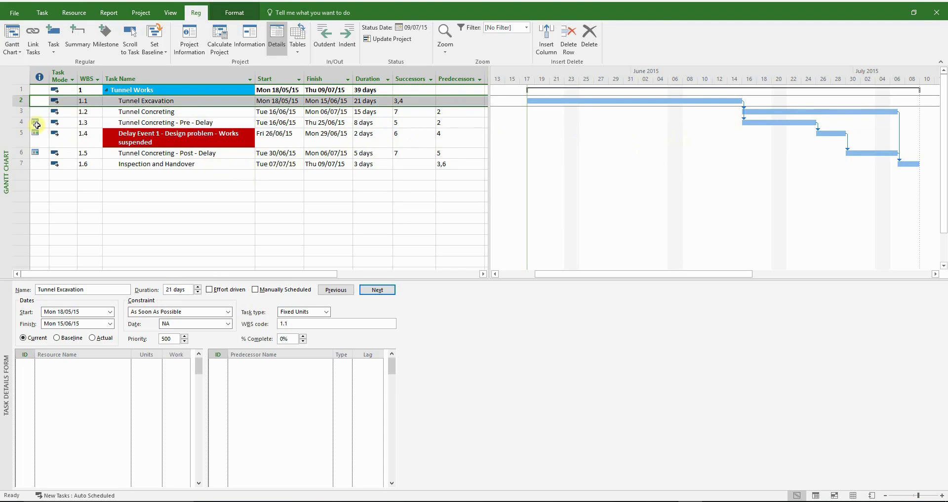
mouse_move(37, 125)
left_click_drag(24, 123, 22, 154)
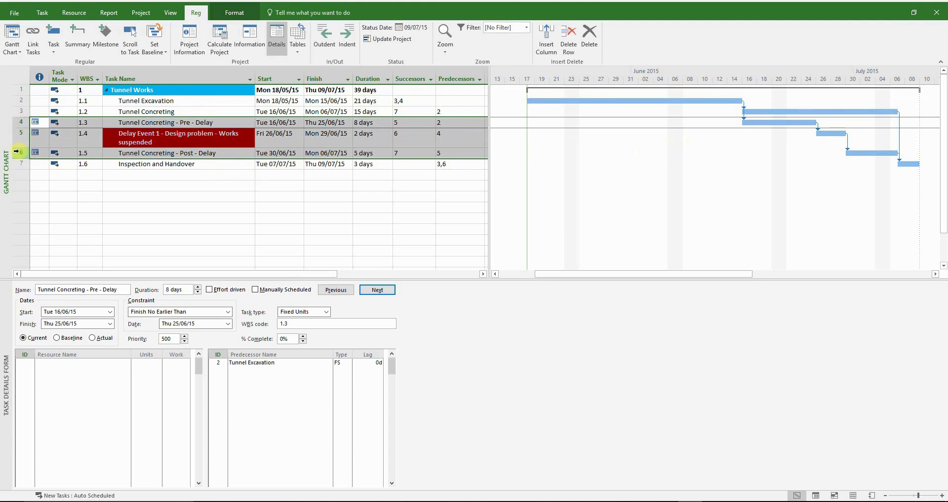
Set the three selected tasks' constraint to As Soon As Possible.
right_click(306, 130)
left_click(351, 282)
left_click(428, 172)
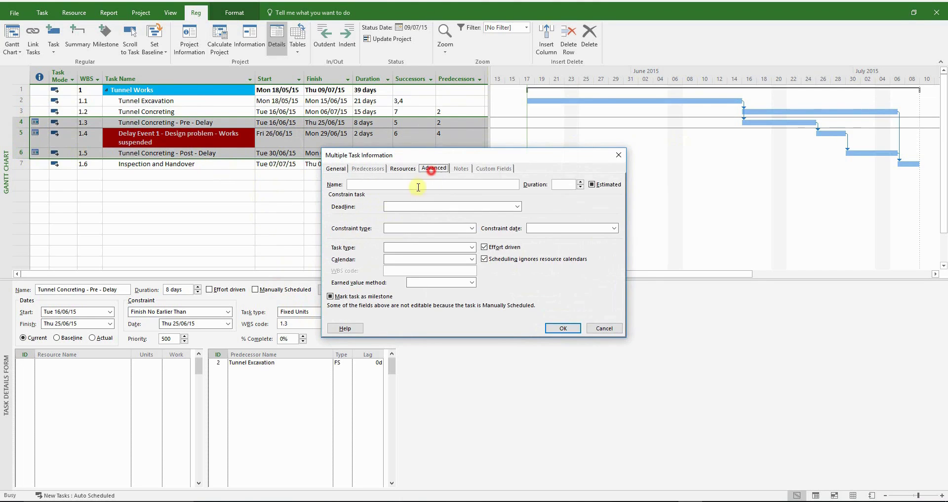
left_click(470, 227)
left_click(435, 245)
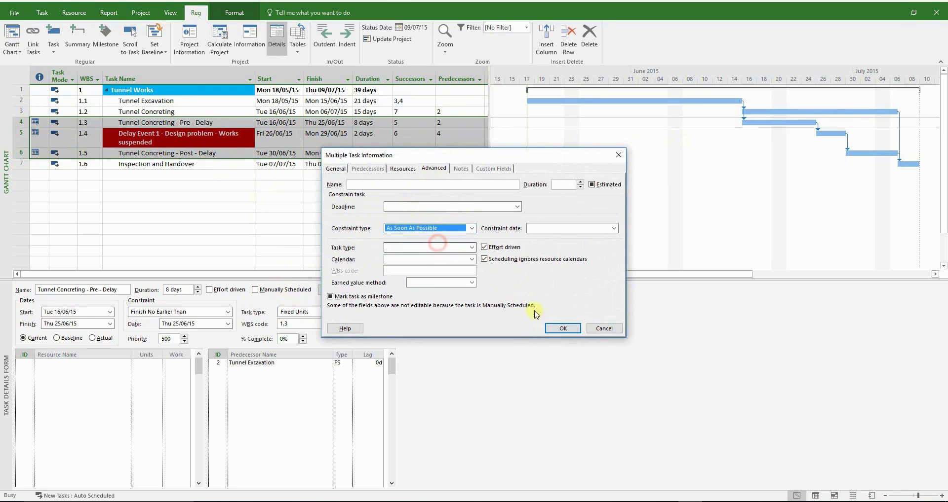
left_click(557, 328)
left_click(348, 176)
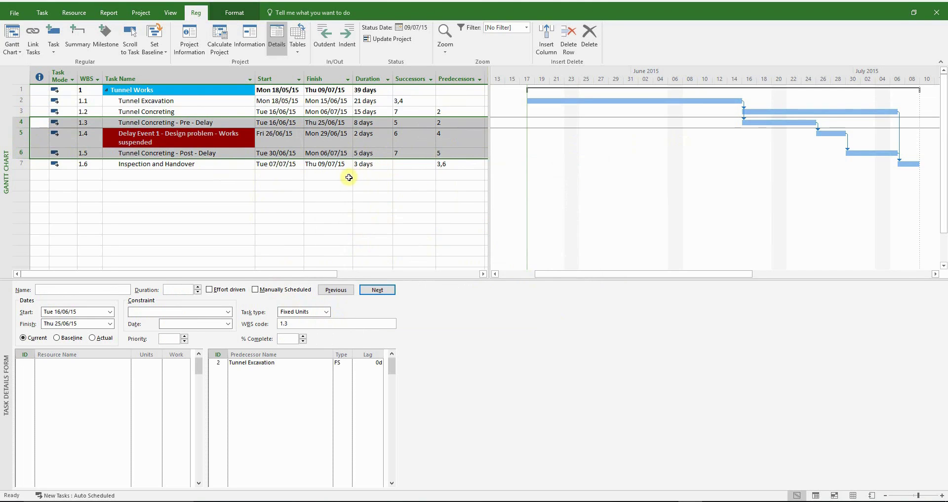
Compare the project's start, finish and duration with Excel's 09/07/2015 handover finish.
left_click_drag(294, 89, 362, 90)
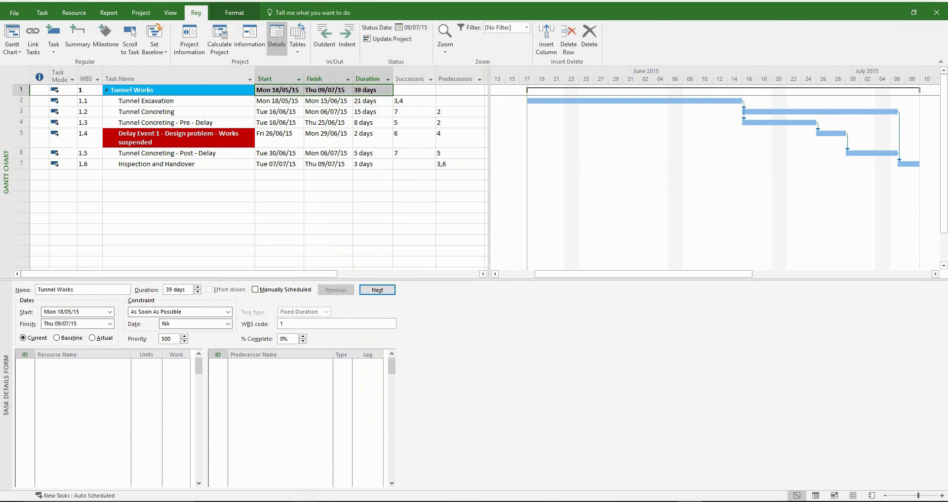
key("alt+Tab")
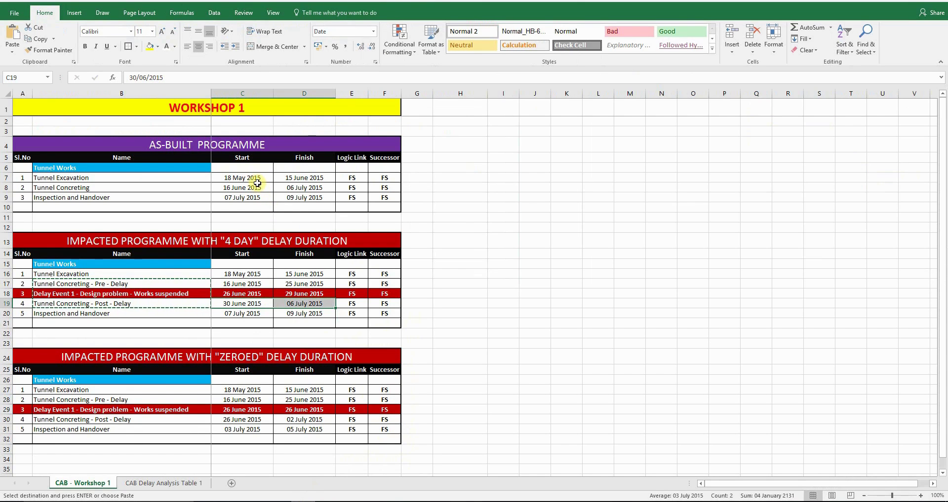
left_click(258, 180)
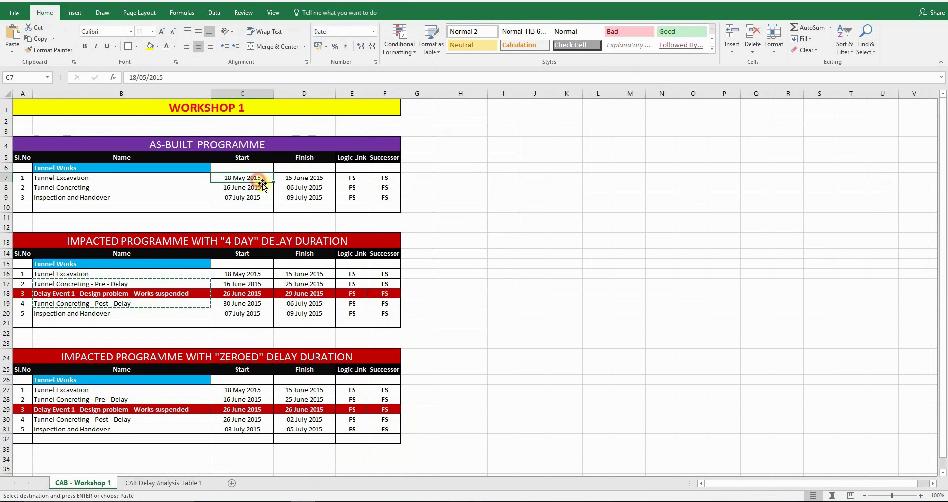
left_click(304, 198)
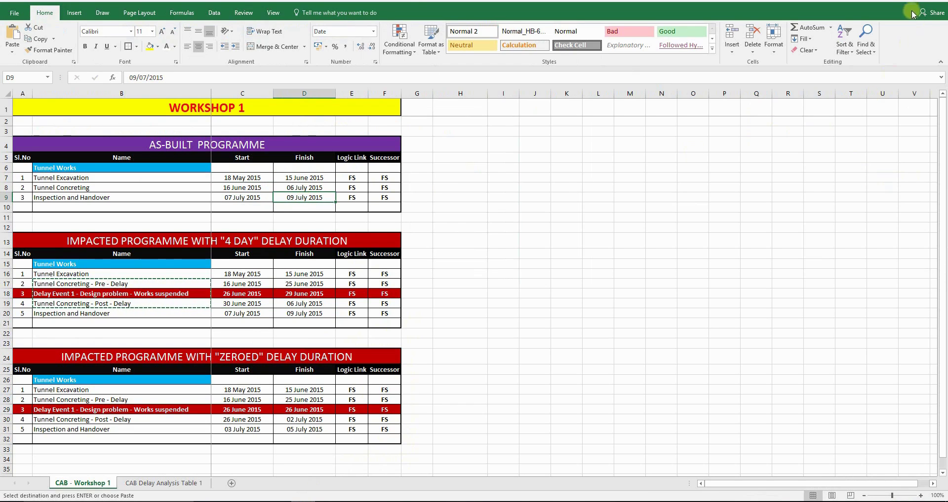
key("alt+Tab")
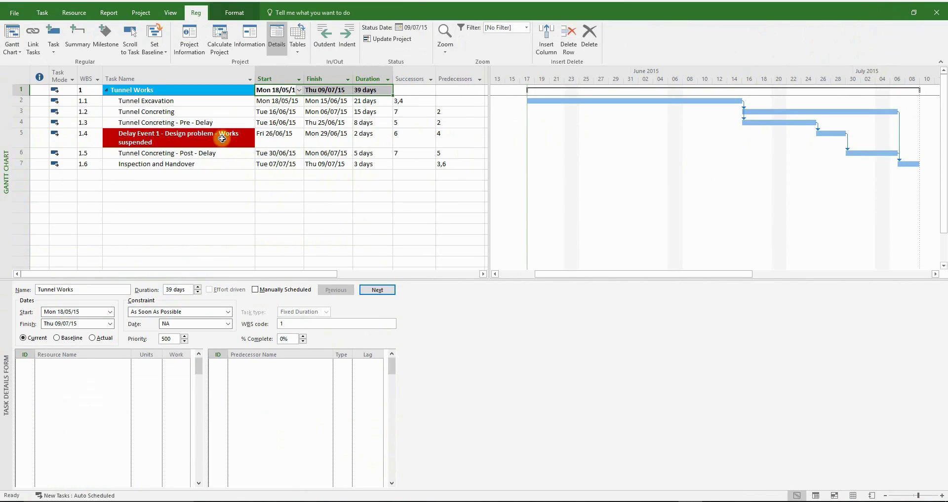
Delete the combined 15-day Tunnel Concreting task, then select Delay Event 1's duration.
left_click(205, 108)
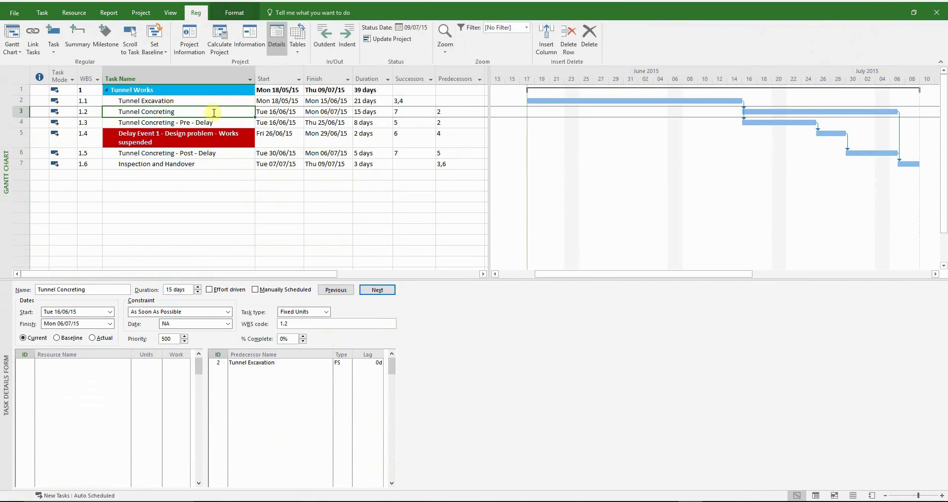
left_click(590, 39)
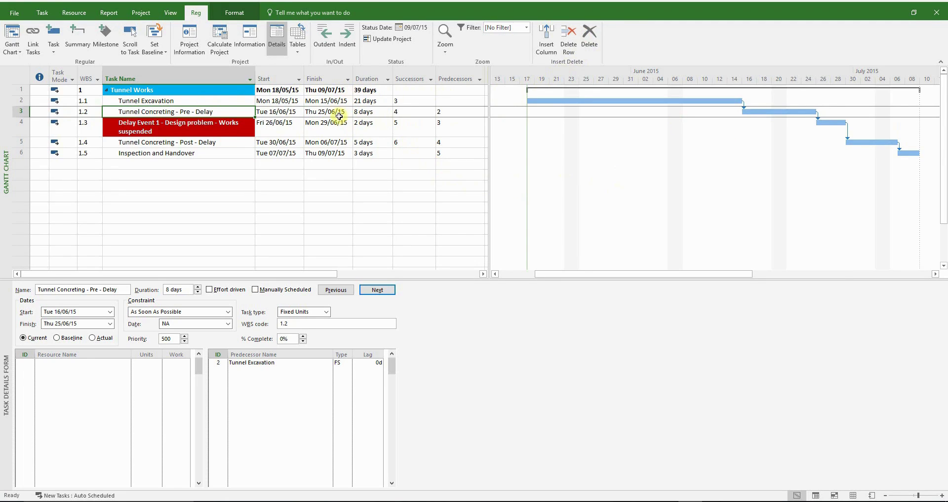
left_click(229, 158)
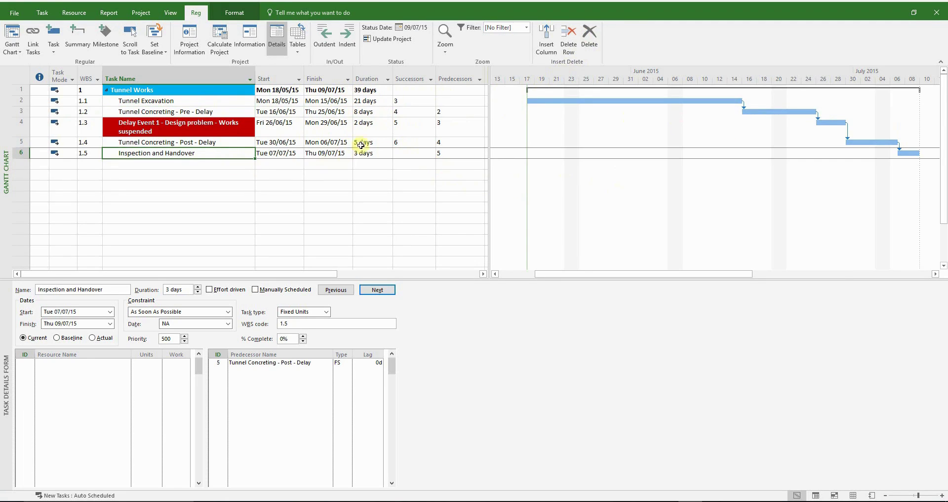
left_click(374, 126)
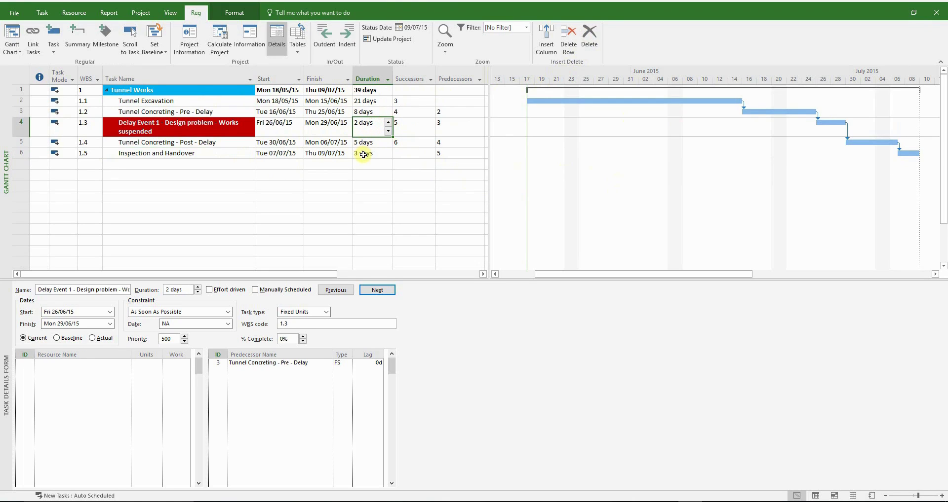
Trial Delay Event 1 at 0 days, compare totals via undo/redo, keeping 2 days.
left_click(389, 131)
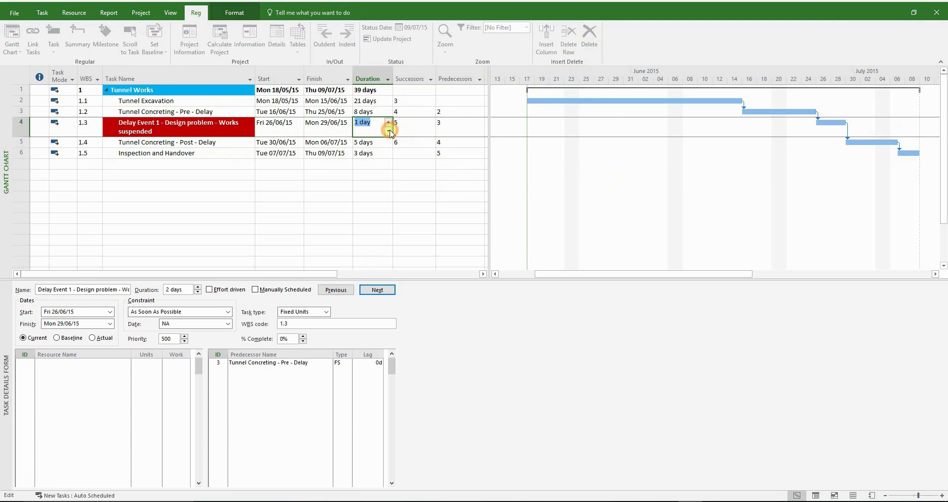
left_click(390, 189)
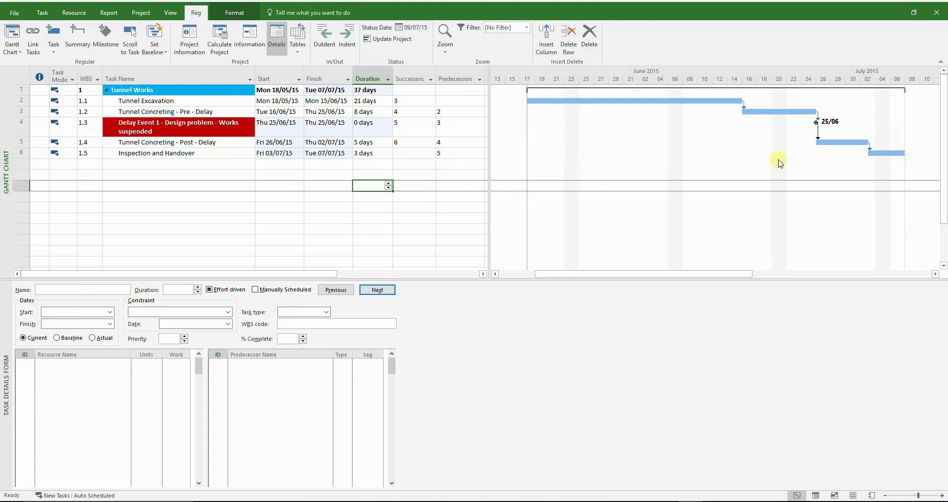
left_click(377, 91)
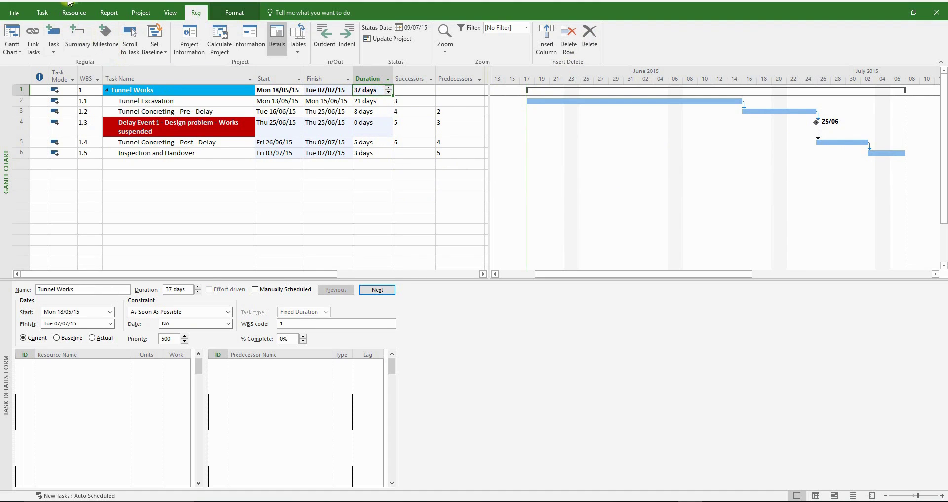
key("ctrl+z")
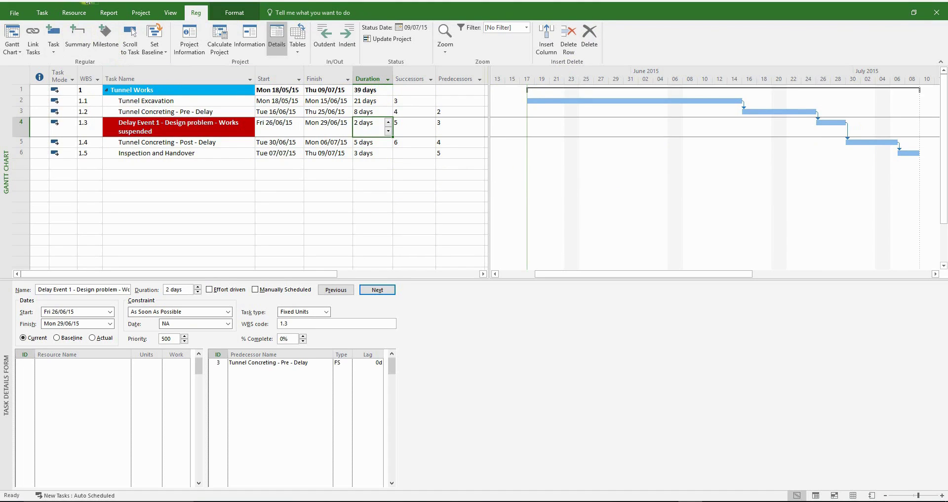
key("ctrl+y")
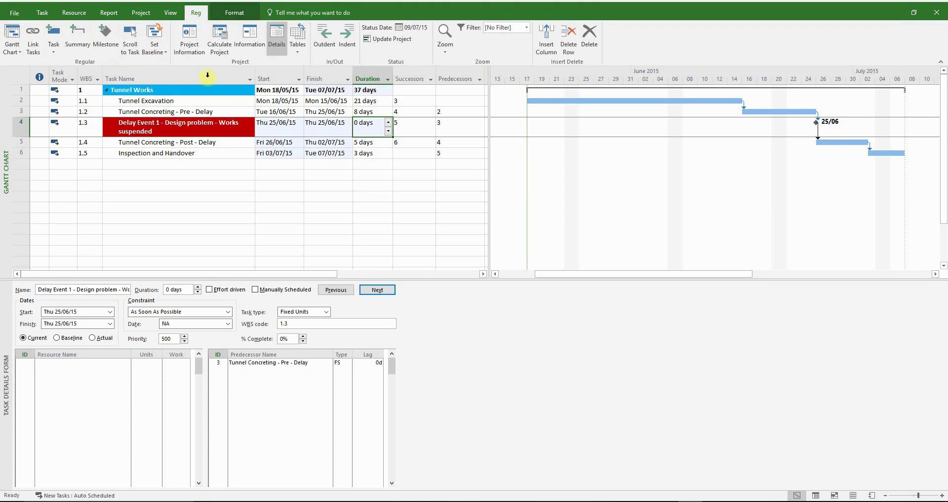
left_click(338, 182)
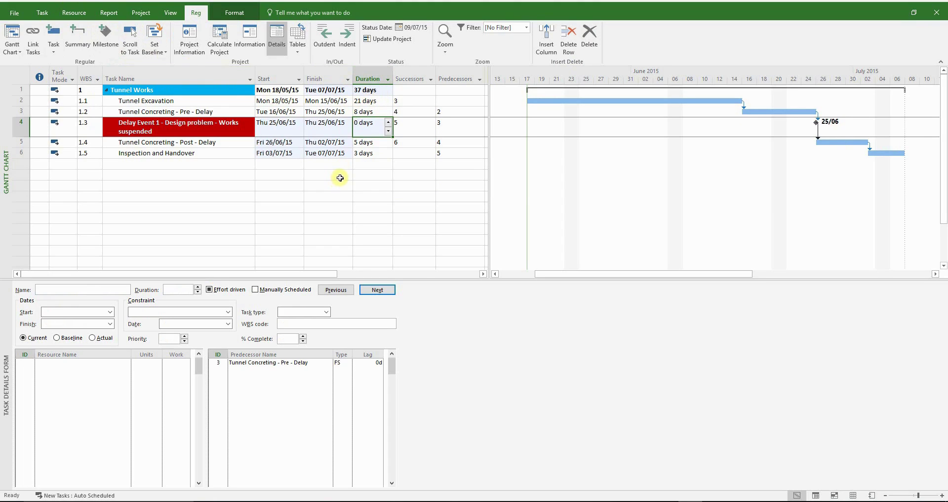
left_click(376, 166)
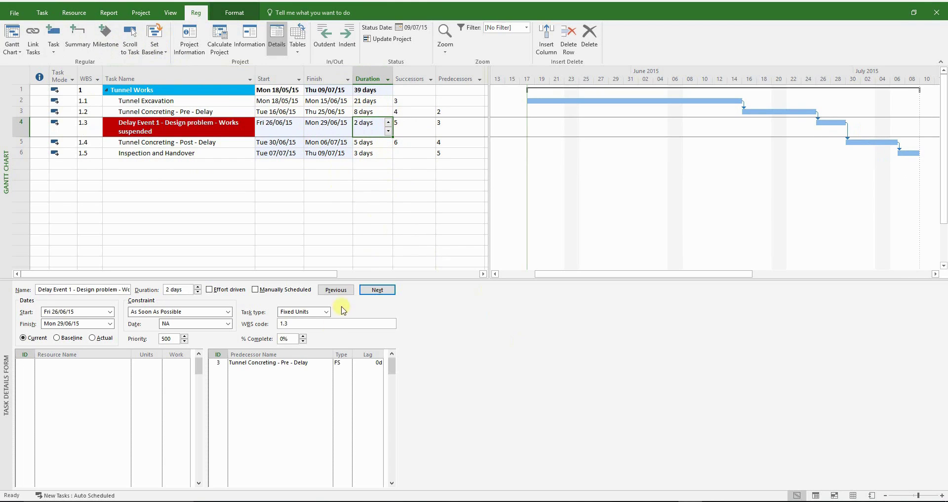
Inspect Delay Event 1's dates, 2-day duration and 09 July 2015 pre-CAB completion.
left_click(306, 499)
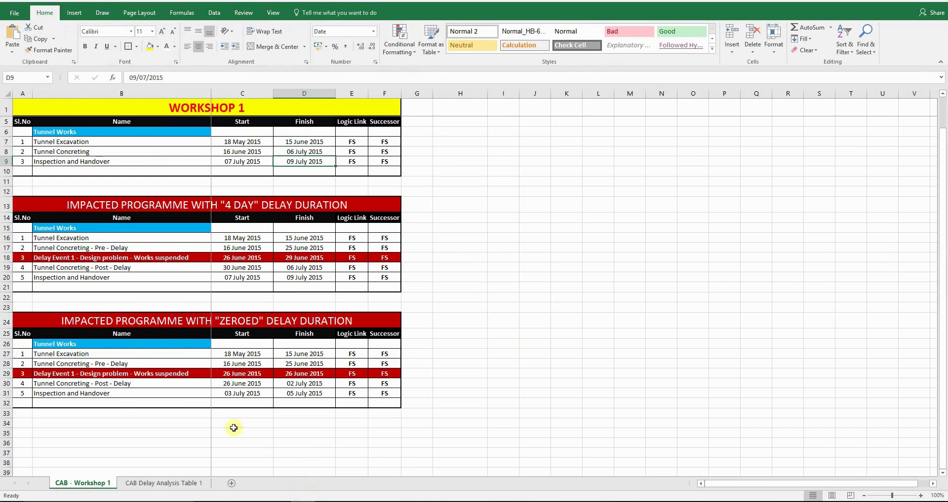
left_click(145, 483)
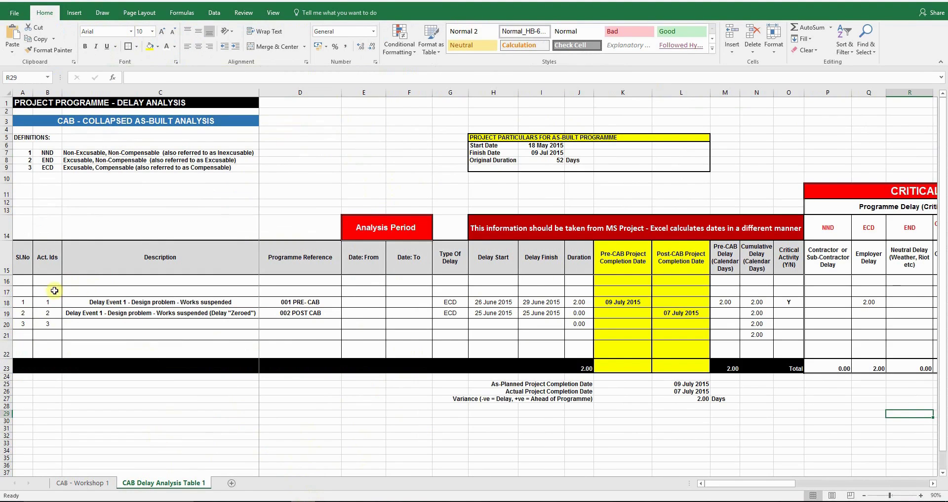
left_click(127, 302)
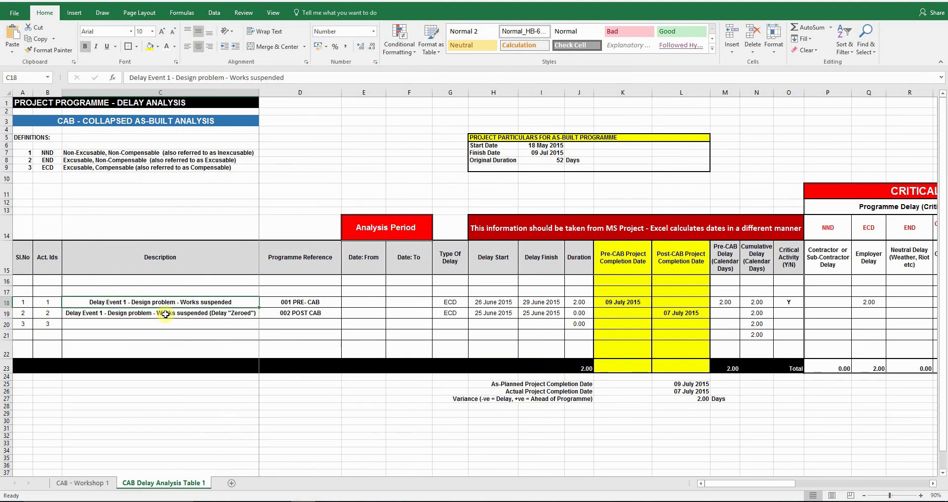
left_click(493, 303)
left_click_drag(493, 303, 578, 303)
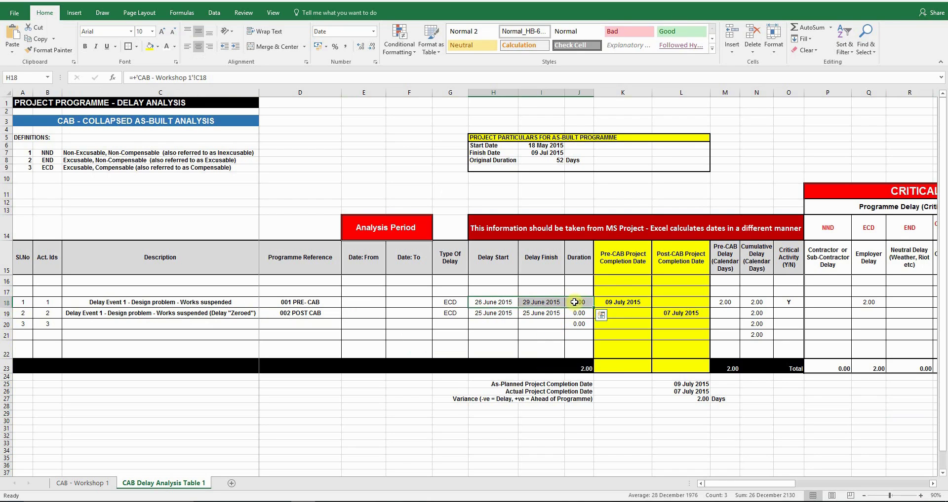
left_click(575, 302)
left_click(625, 306)
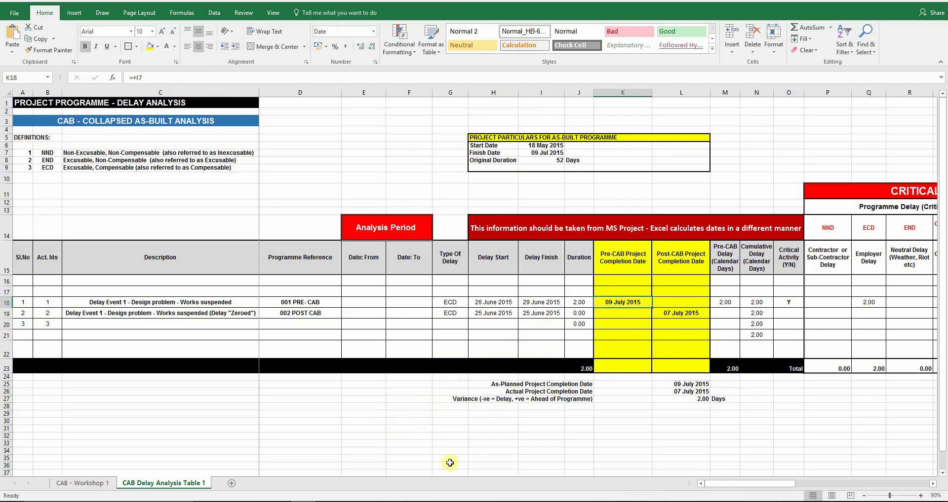
Set Delay Event 1 to 0 days, confirming Tunnel Works now finishes 07/07/15.
key("alt+Tab")
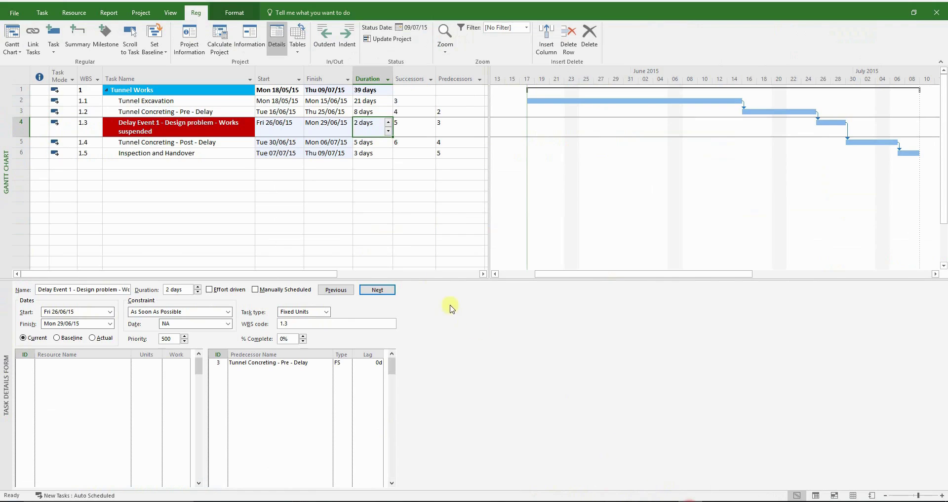
left_click(340, 91)
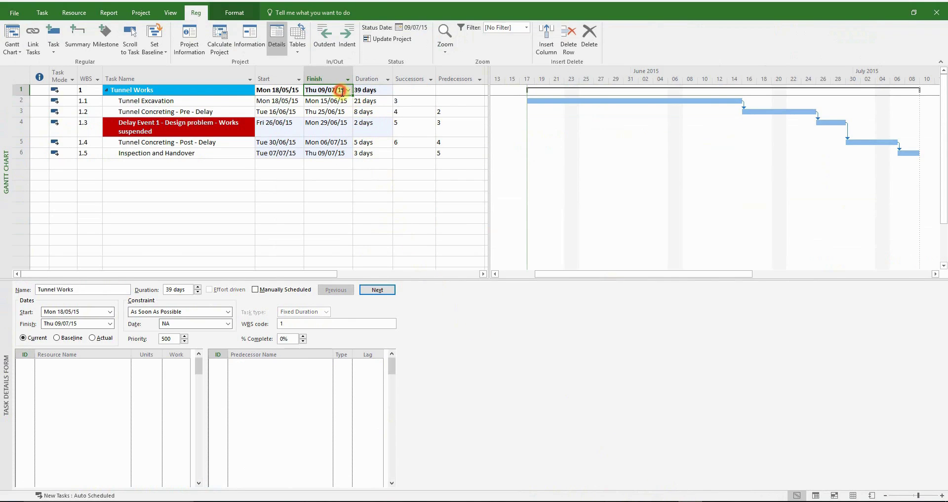
left_click(382, 127)
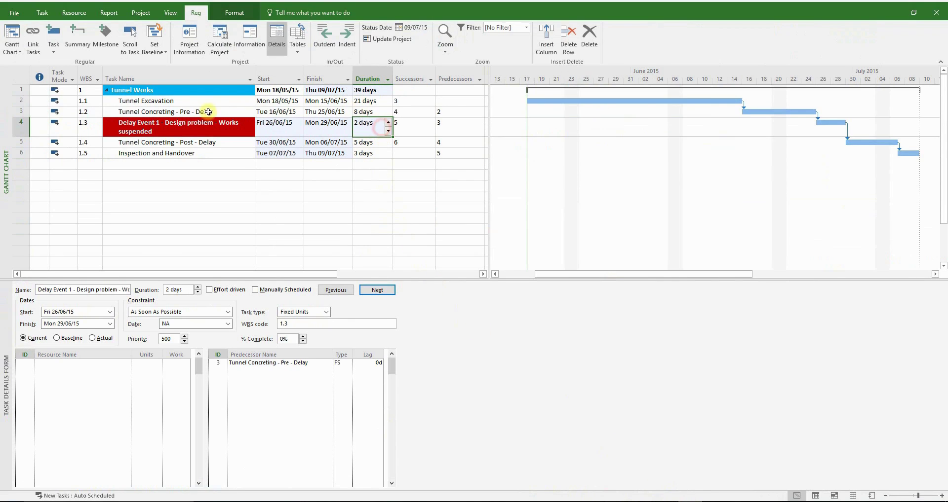
left_click(389, 131)
left_click(389, 131)
left_click(370, 207)
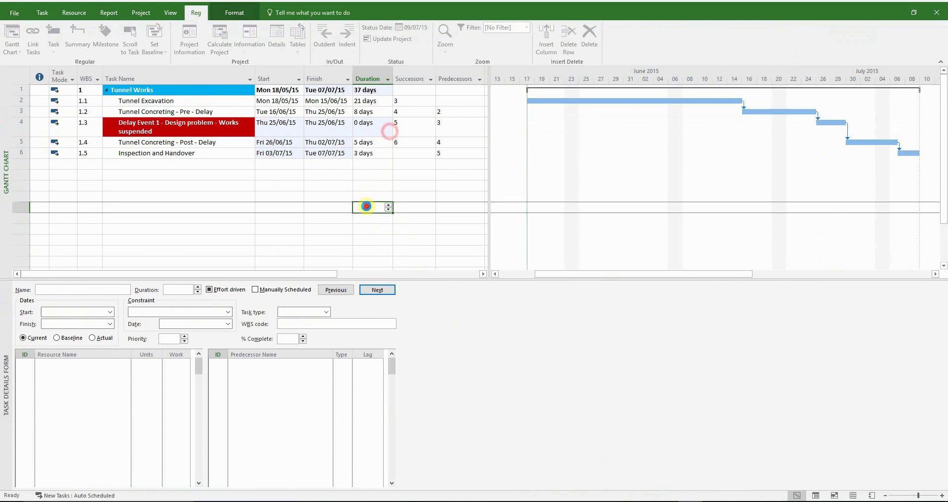
left_click(316, 91)
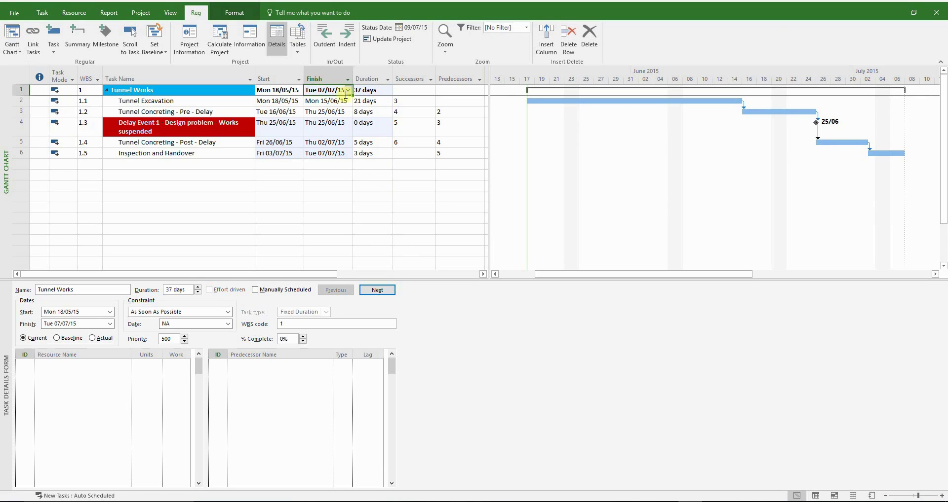
left_click_drag(295, 128, 327, 132)
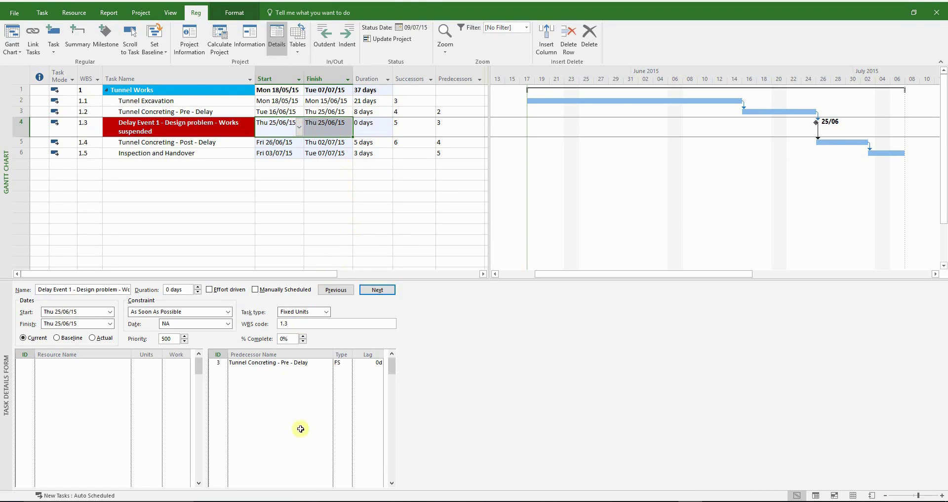
left_click(305, 500)
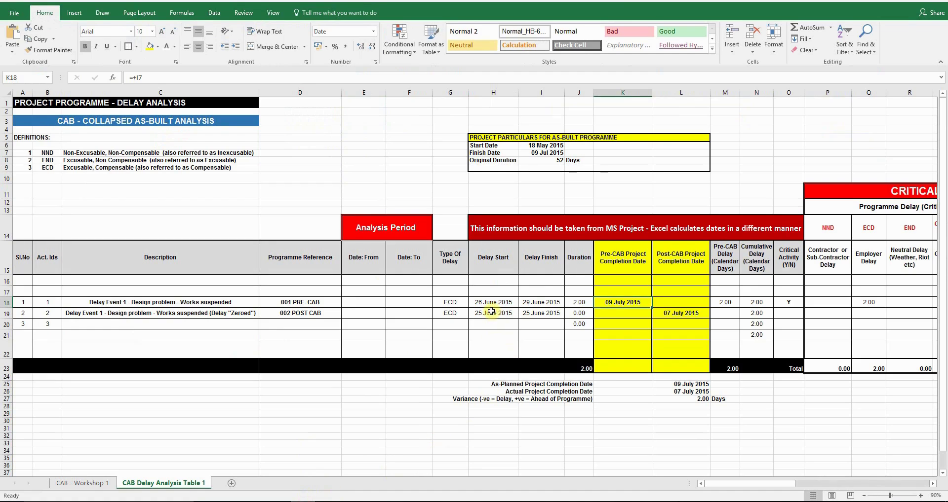
left_click_drag(491, 312, 529, 311)
left_click(677, 315)
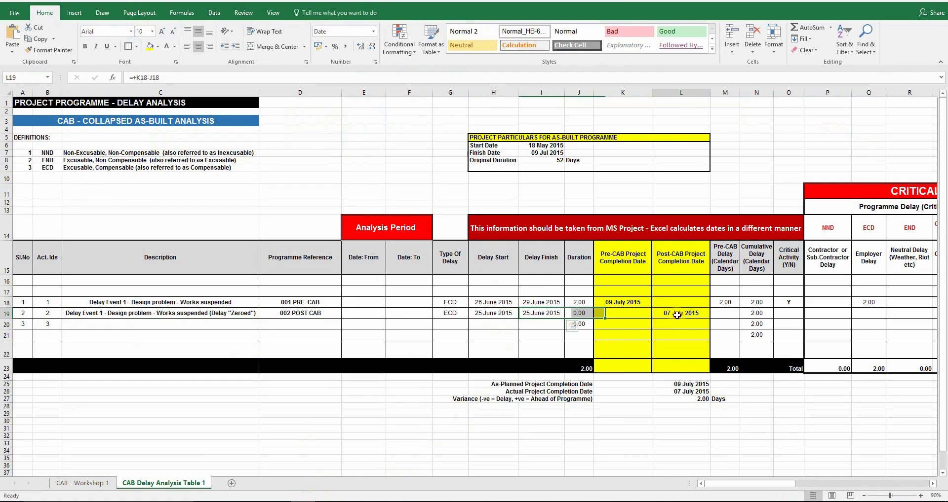
left_click_drag(725, 302, 756, 336)
left_click_drag(785, 483, 844, 485)
left_click_drag(419, 302, 698, 350)
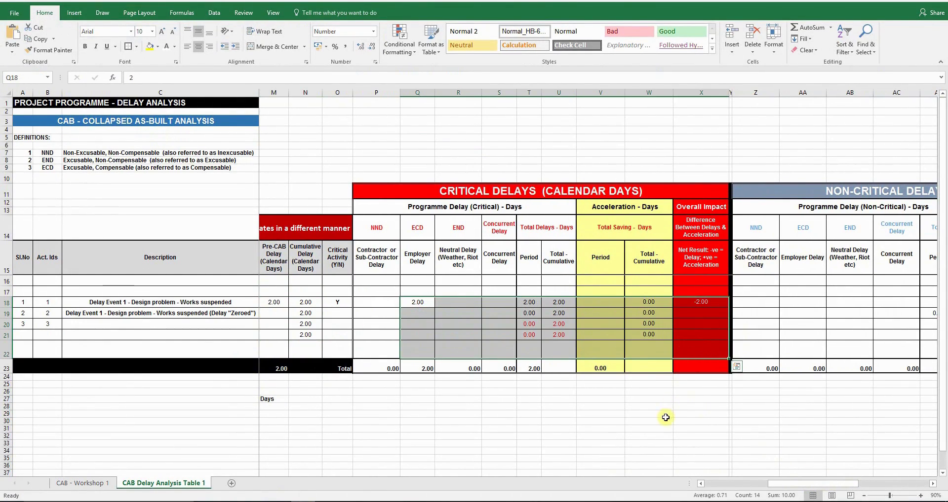
left_click(664, 414)
left_click(474, 198)
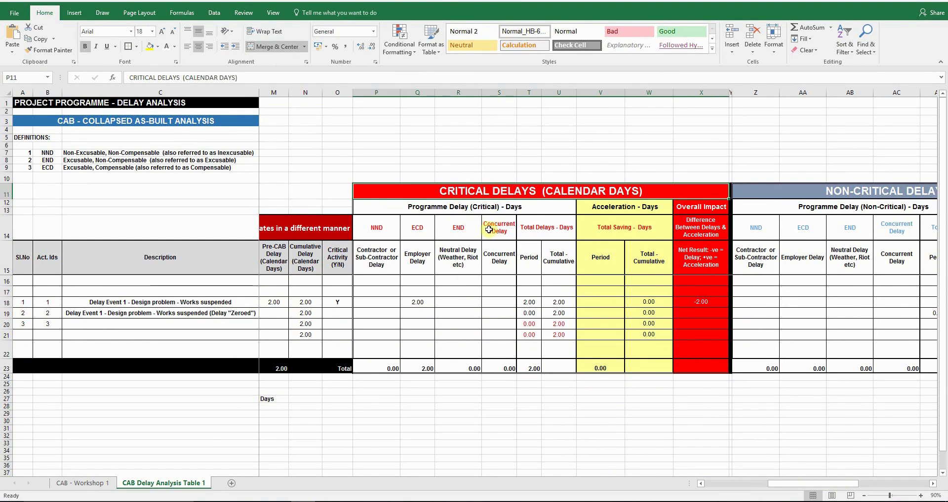